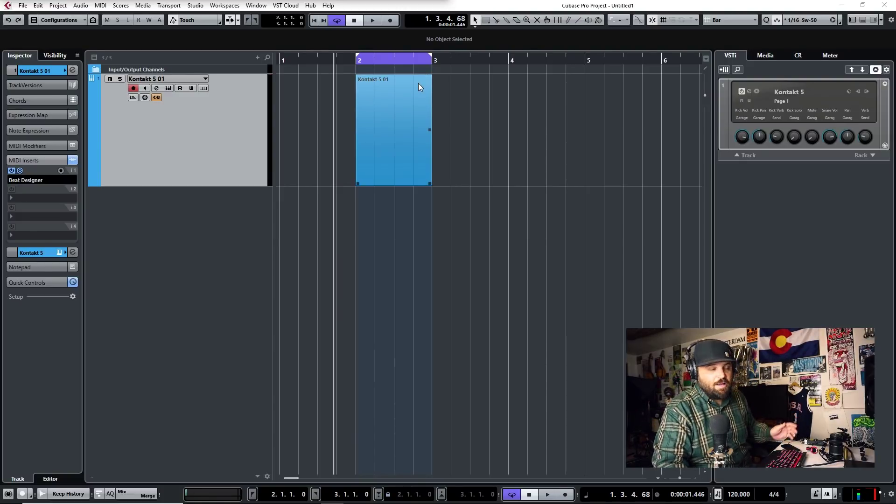
Select the Kontakt 5 01 part and open it in the Drum Editor from the MIDI menu.
{"action": "right_click", "coordinate": [398, 94]}
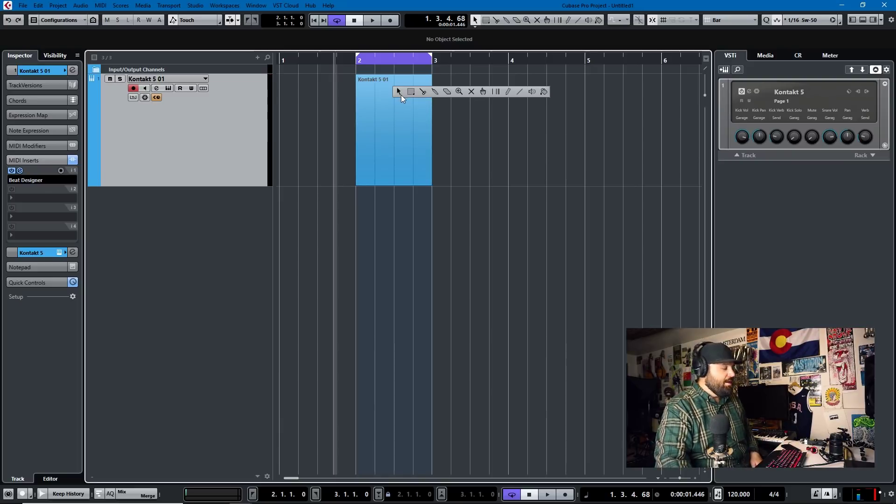
{"action": "left_click", "coordinate": [377, 111]}
{"action": "left_click", "coordinate": [377, 111]}
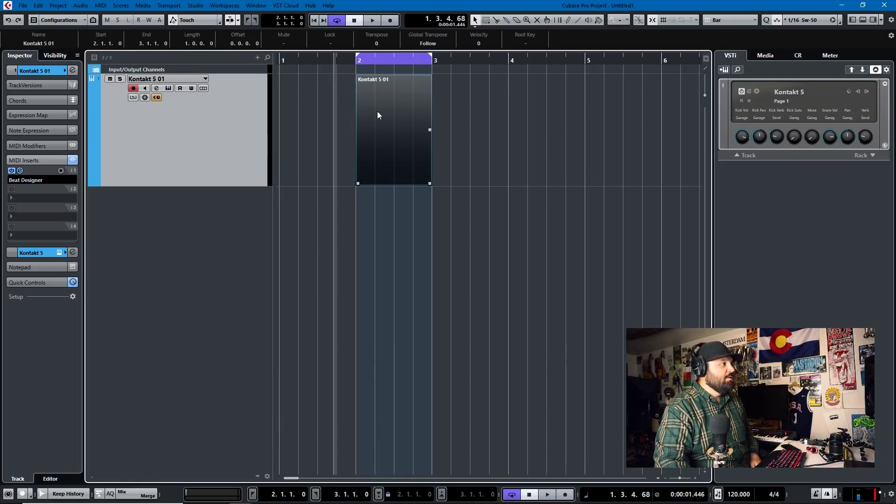
{"action": "double_click", "coordinate": [383, 105]}
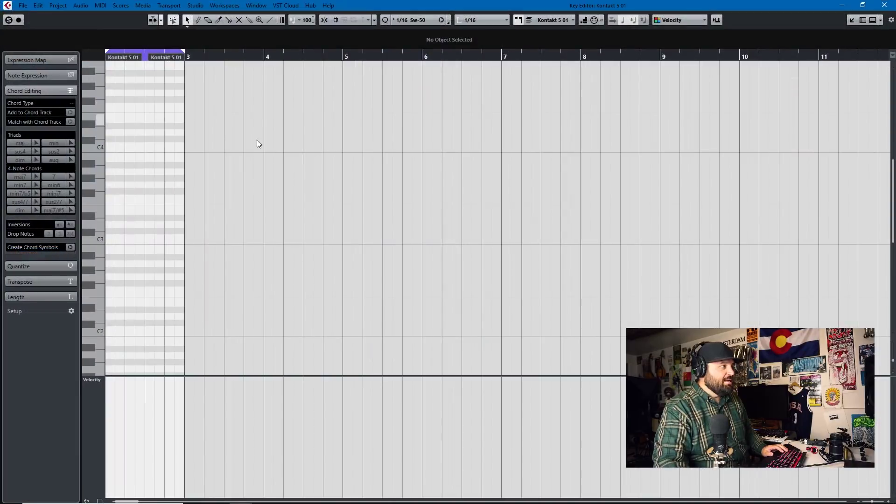
{"action": "left_click", "coordinate": [885, 5]}
{"action": "left_click", "coordinate": [102, 6]}
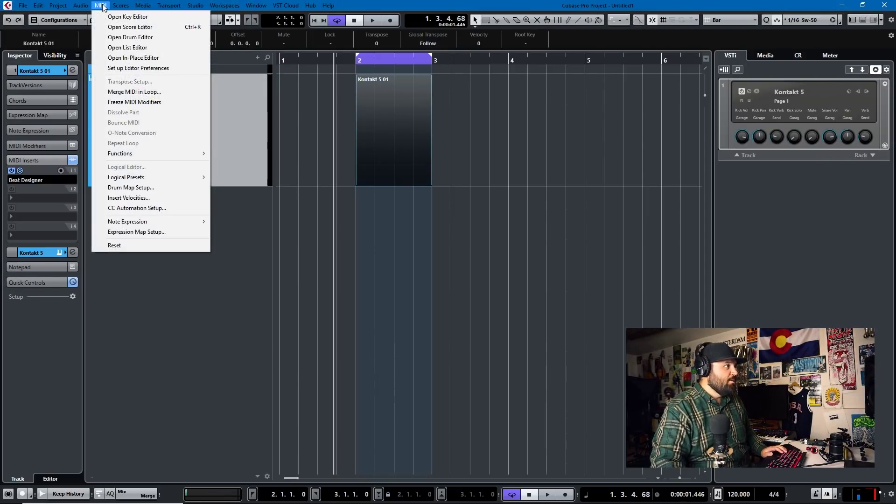
{"action": "left_click", "coordinate": [125, 39]}
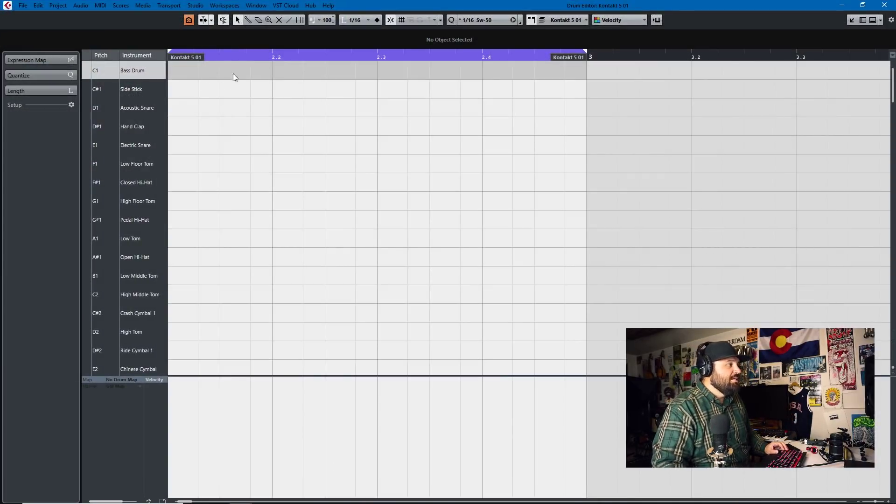
Draw four Bass Drum hits and three Acoustic Snare hits as a one-bar kick-snare beat.
{"action": "left_click", "coordinate": [169, 71]}
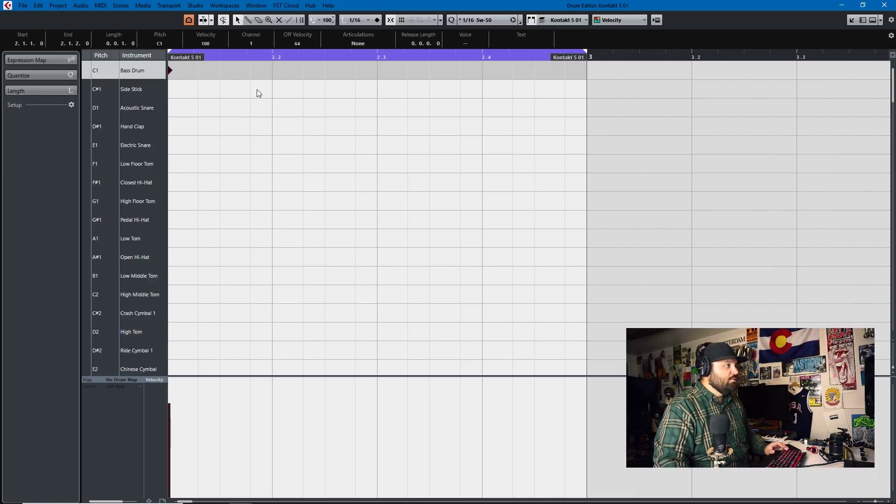
{"action": "left_click", "coordinate": [272, 108]}
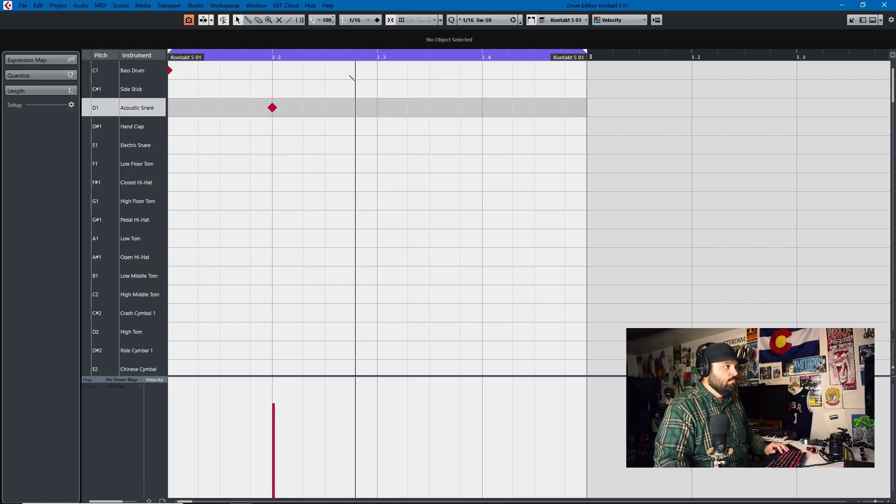
{"action": "left_click", "coordinate": [355, 71]}
{"action": "left_click", "coordinate": [377, 70]}
{"action": "left_click", "coordinate": [429, 108]}
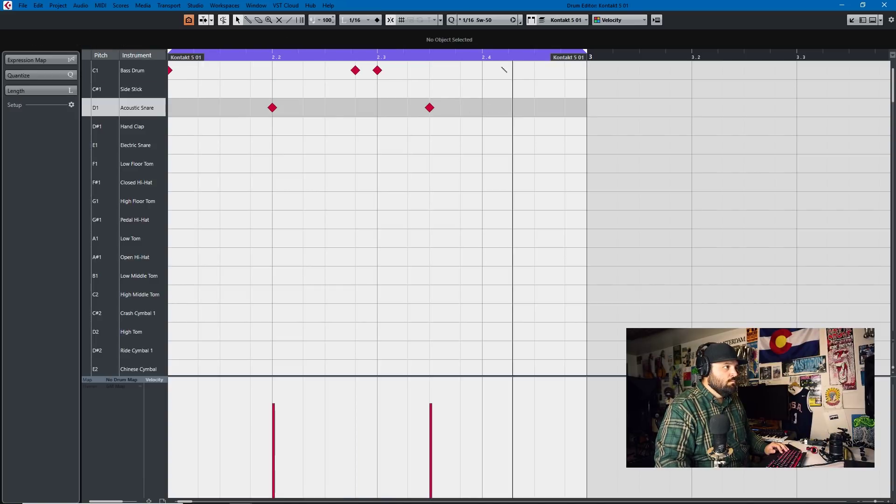
{"action": "left_click", "coordinate": [482, 70]}
{"action": "left_click", "coordinate": [534, 108]}
{"action": "key", "text": "space"}
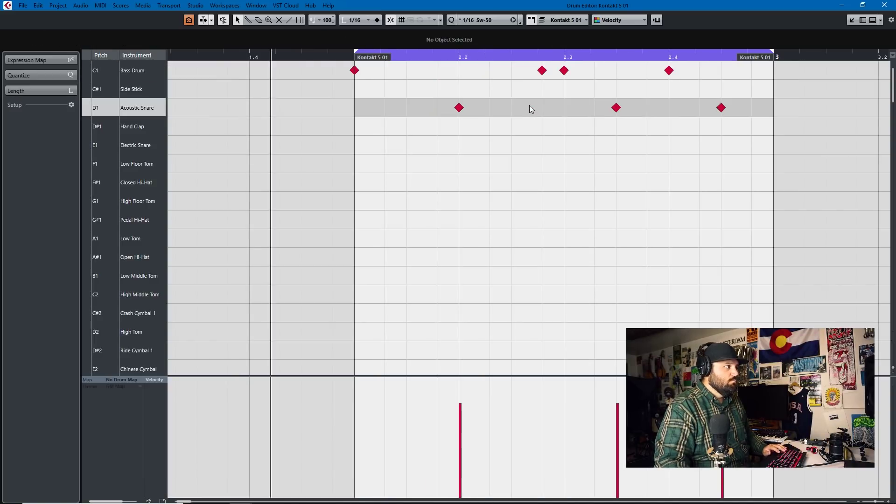
Return to the project, bypass the Beat Designer insert and play the loop.
{"action": "left_click", "coordinate": [884, 5]}
{"action": "left_click", "coordinate": [12, 170]}
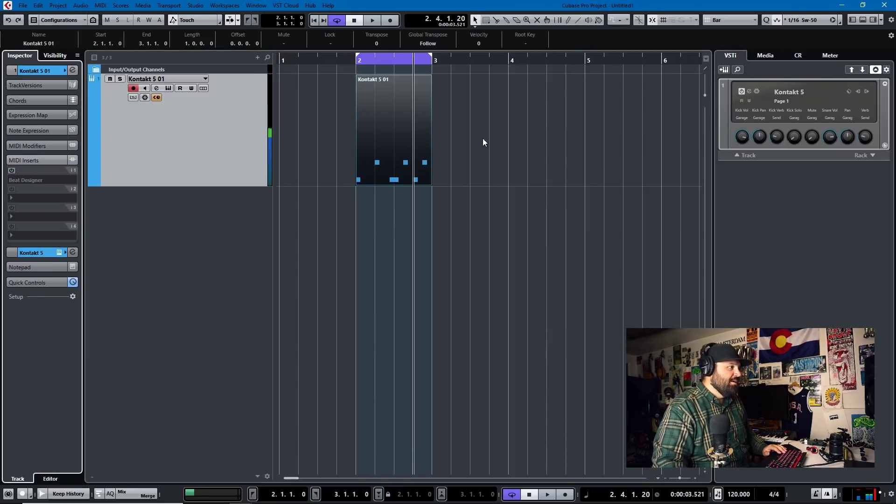
{"action": "key", "text": "space"}
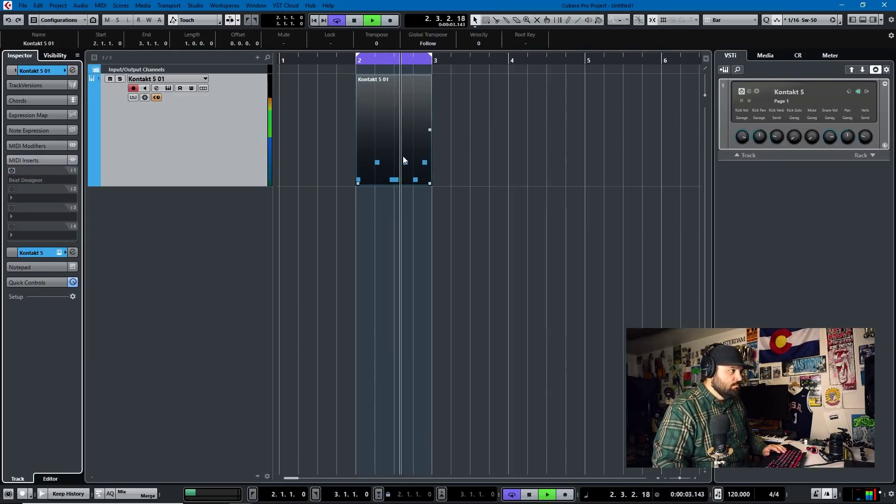
In the Drum Editor, paint 16th Closed Hi-Hats with a swell-and-drop velocity curve plus one Open Hi-Hat.
{"action": "double_click", "coordinate": [391, 143]}
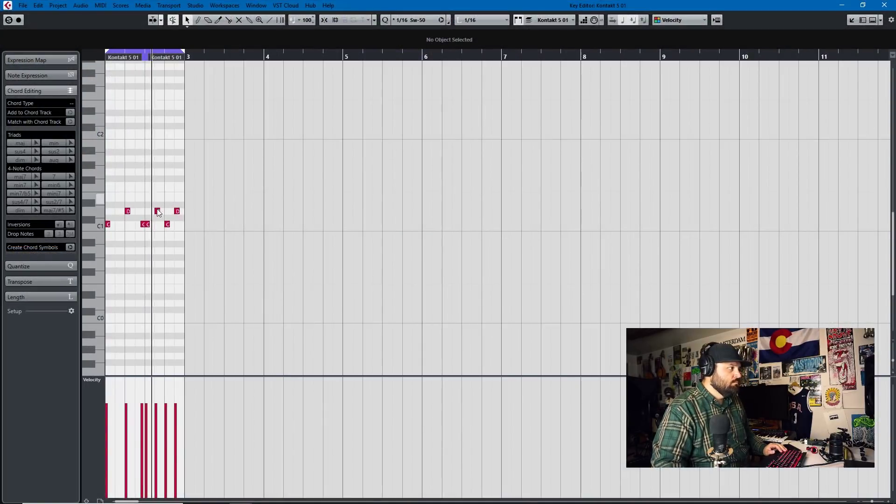
{"action": "left_click", "coordinate": [890, 5]}
{"action": "left_click", "coordinate": [102, 5]}
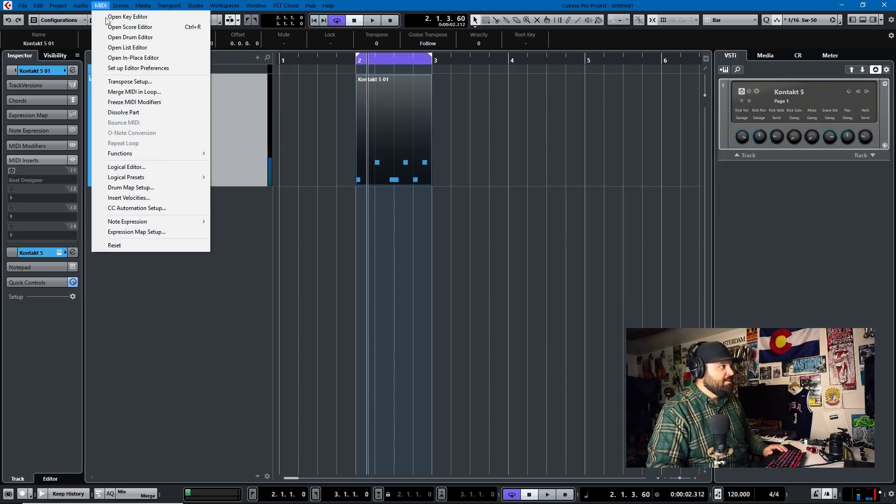
{"action": "left_click", "coordinate": [138, 34]}
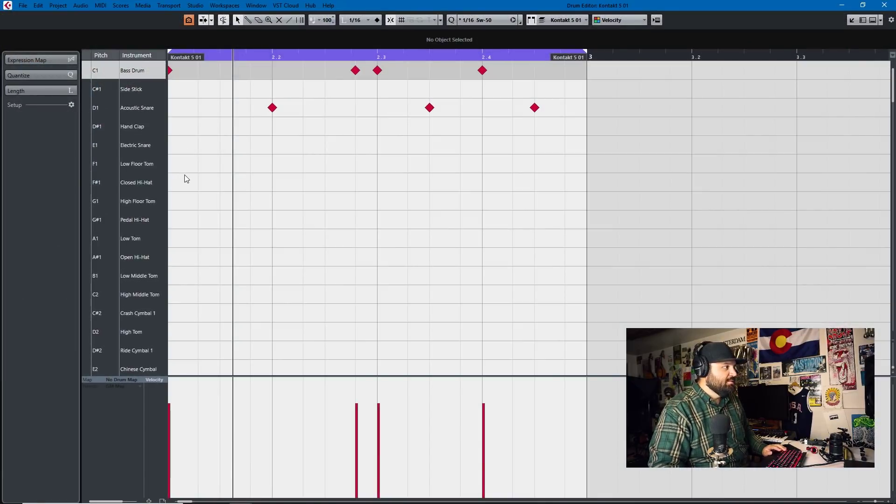
{"action": "key", "text": "space"}
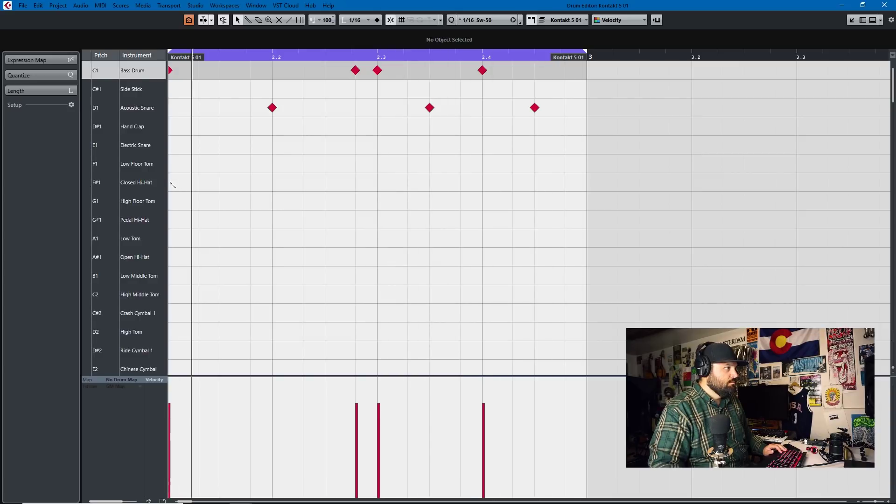
{"action": "mouse_move", "coordinate": [171, 187]}
{"action": "left_mouse_down"}
{"action": "mouse_move", "coordinate": [466, 194]}
{"action": "mouse_move", "coordinate": [463, 220]}
{"action": "left_mouse_up"}
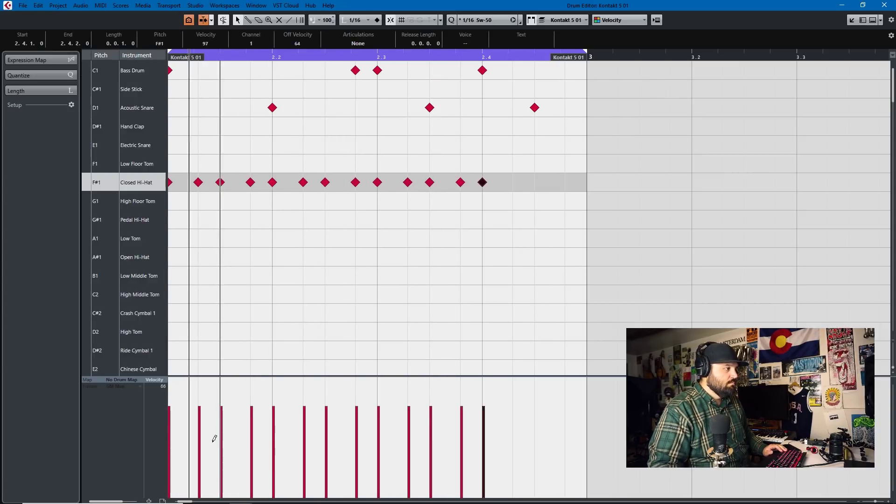
{"action": "mouse_move", "coordinate": [169, 455]}
{"action": "left_mouse_down"}
{"action": "mouse_move", "coordinate": [380, 385]}
{"action": "mouse_move", "coordinate": [485, 458]}
{"action": "left_mouse_up"}
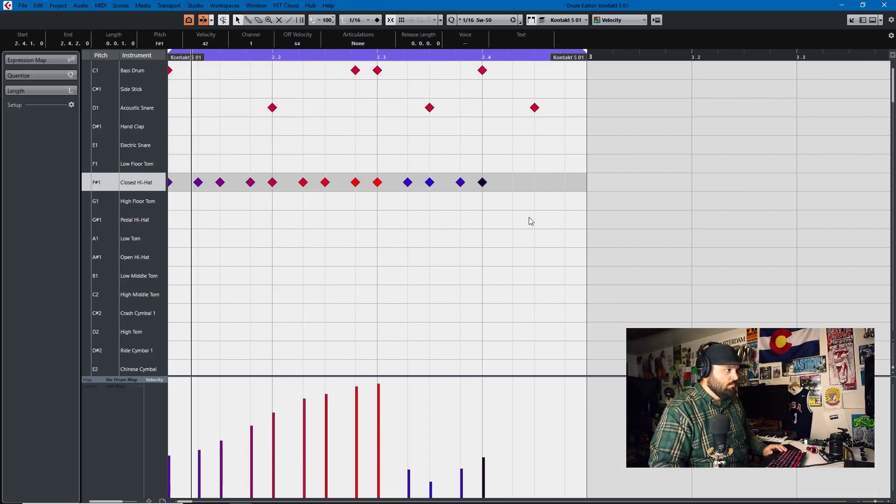
{"action": "left_click", "coordinate": [534, 257]}
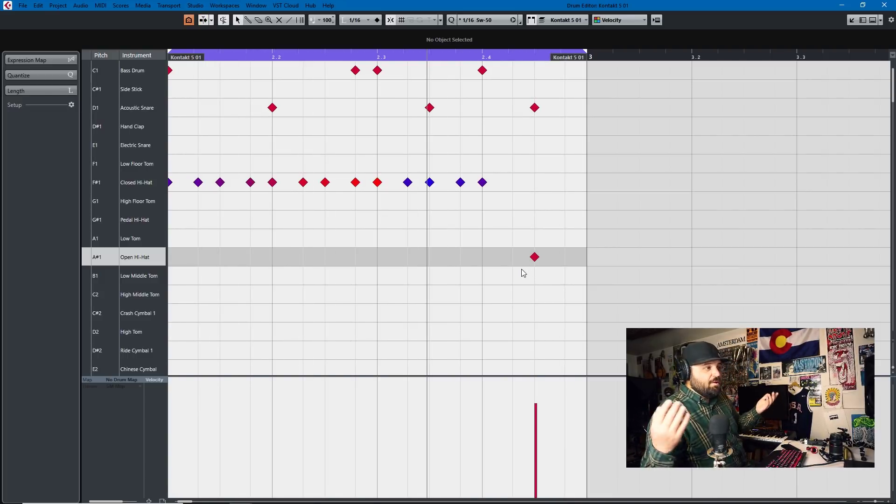
Delete the Kontakt 5 01 part and set MIDI insert slot 1 to No Effect.
{"action": "left_click", "coordinate": [884, 5]}
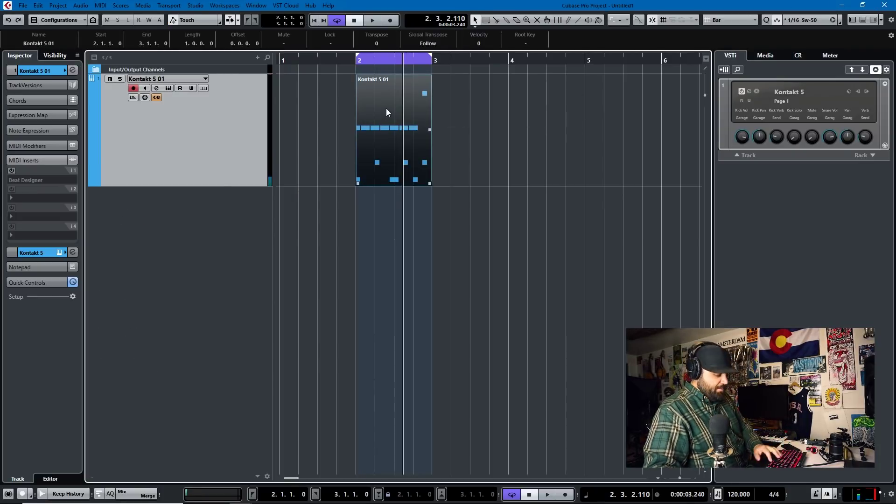
{"action": "key", "text": "Delete"}
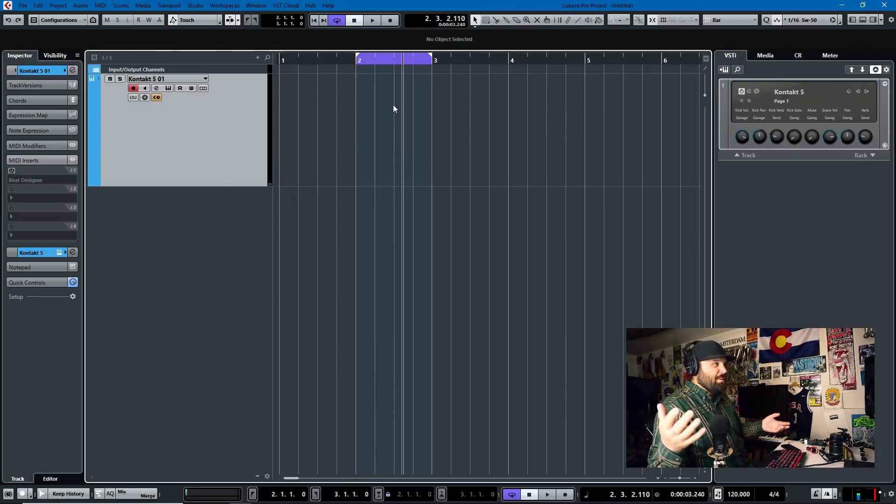
{"action": "left_click", "coordinate": [23, 180]}
{"action": "left_click", "coordinate": [27, 188]}
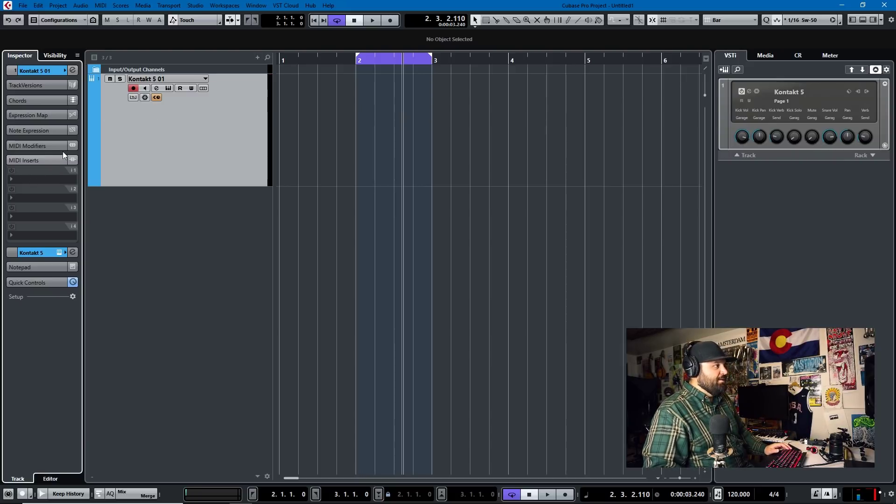
{"action": "left_click", "coordinate": [44, 157]}
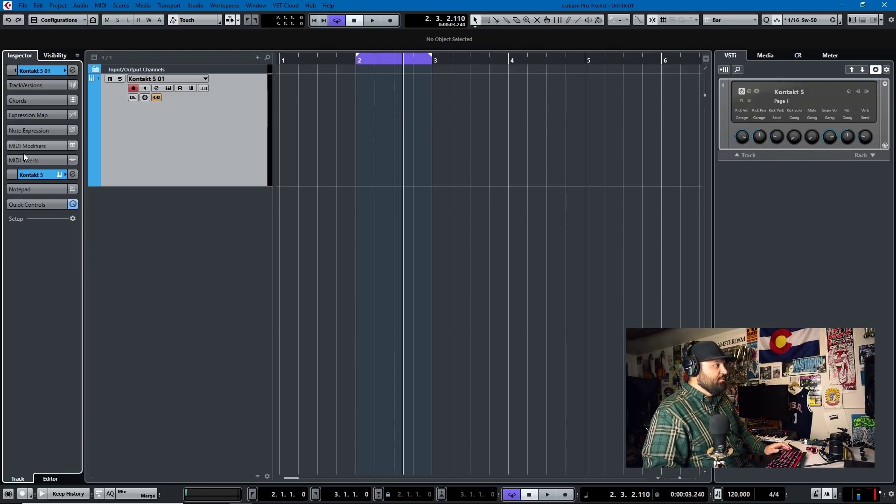
{"action": "left_click", "coordinate": [32, 160]}
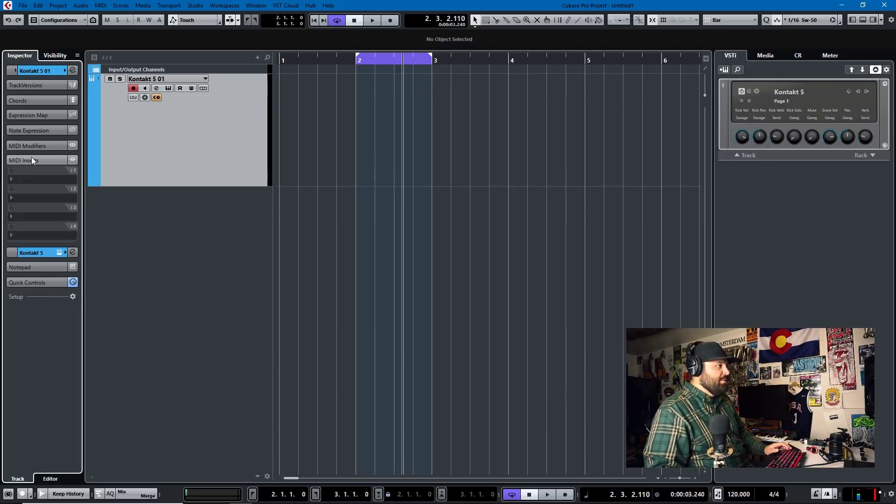
Load Beat Designer as a MIDI insert on Kontakt 5 01 and start playback.
{"action": "left_click", "coordinate": [13, 178]}
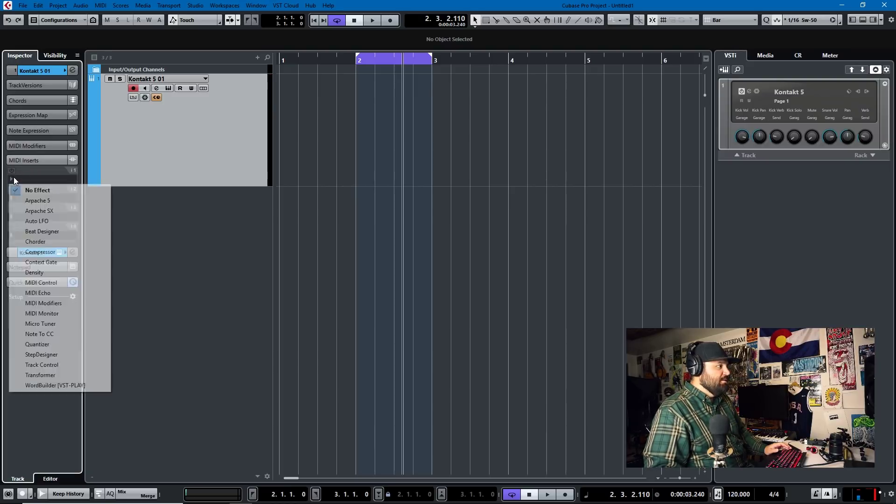
{"action": "left_click", "coordinate": [42, 232]}
{"action": "left_click_drag", "start_coordinate": [491, 252], "coordinate": [269, 71]}
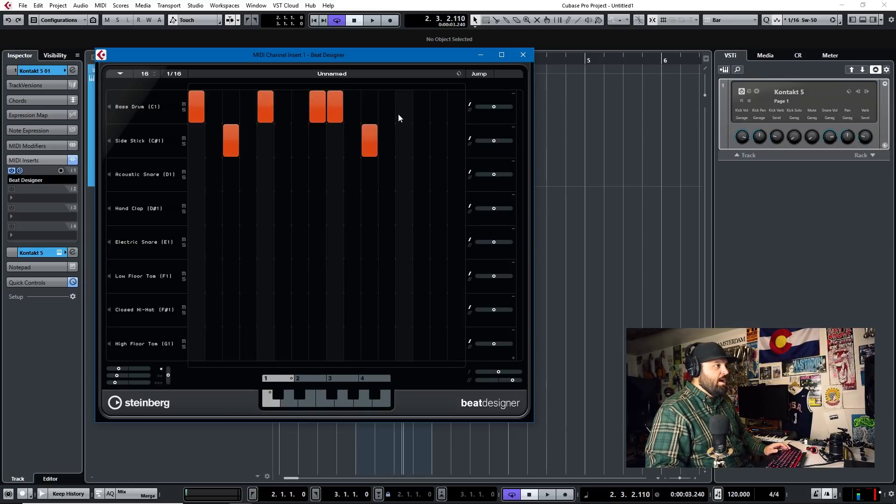
{"action": "key", "text": "space"}
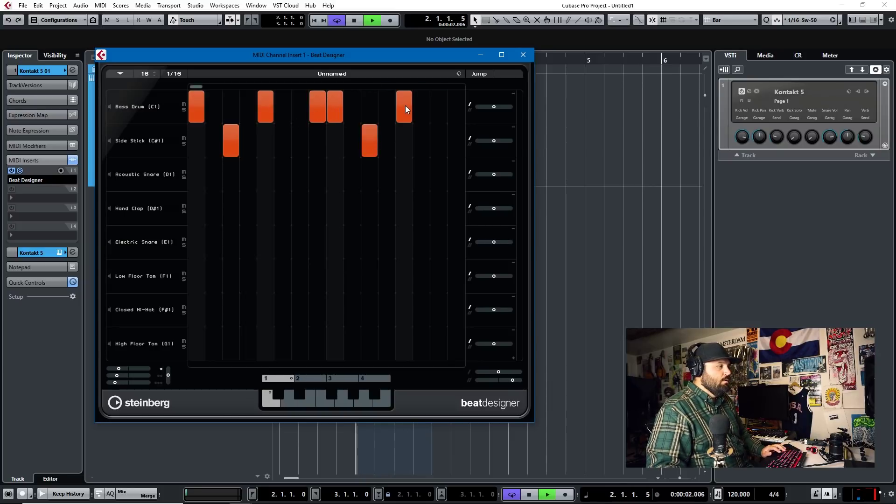
Move the steps 3 and 11 backbeat from Side Stick to Acoustic Snare, step 3 at velocity 127.
{"action": "left_click", "coordinate": [231, 141]}
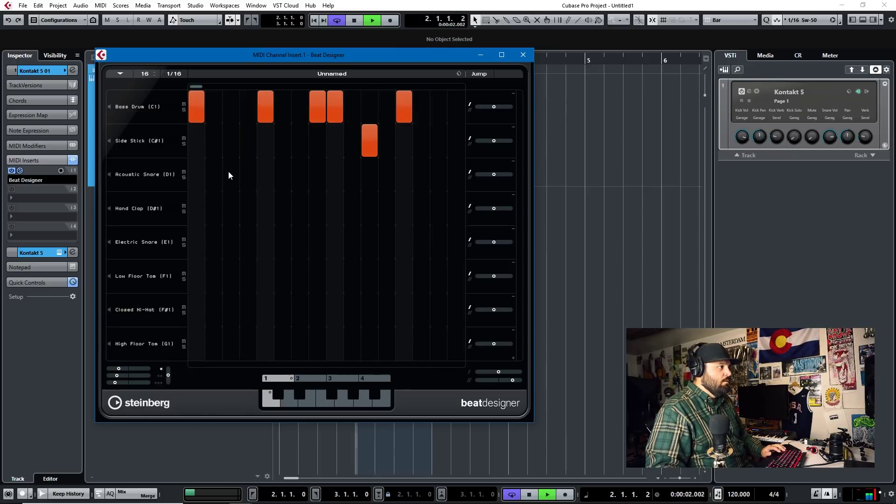
{"action": "left_click", "coordinate": [229, 172]}
{"action": "left_click", "coordinate": [371, 141]}
{"action": "left_click", "coordinate": [370, 173]}
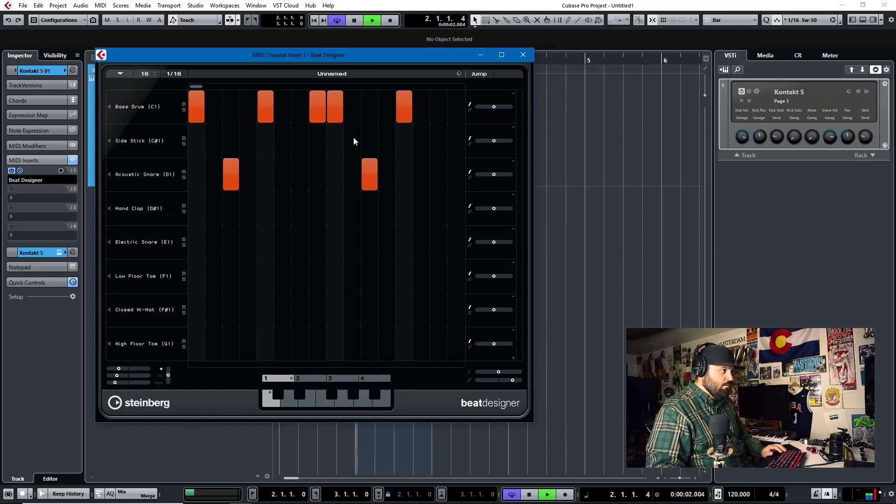
{"action": "key", "text": "space"}
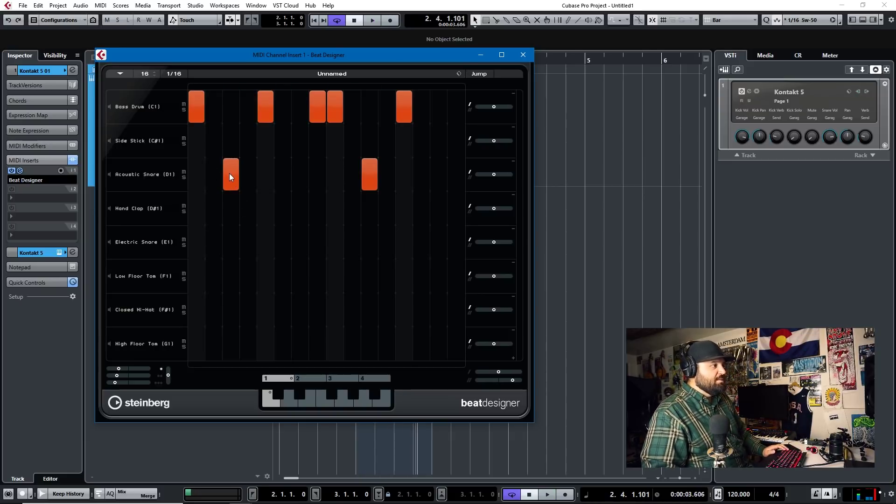
{"action": "left_click_drag", "start_coordinate": [229, 174], "coordinate": [242, 105]}
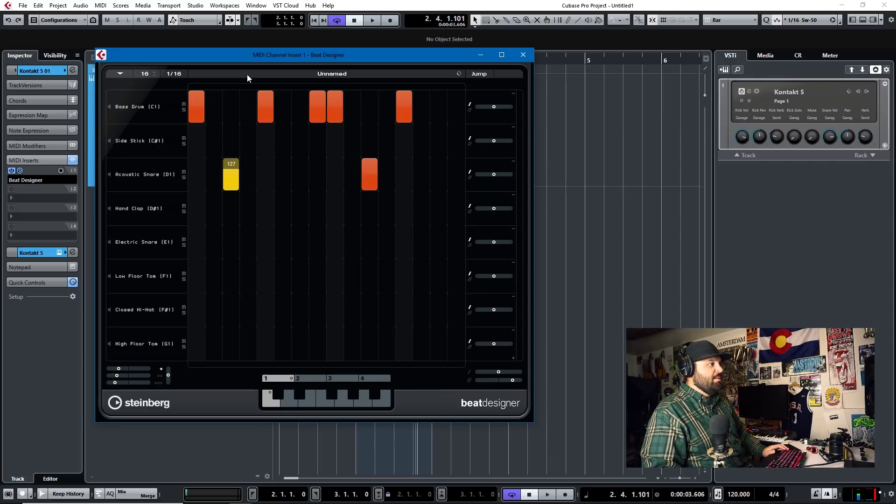
{"action": "key", "text": "space"}
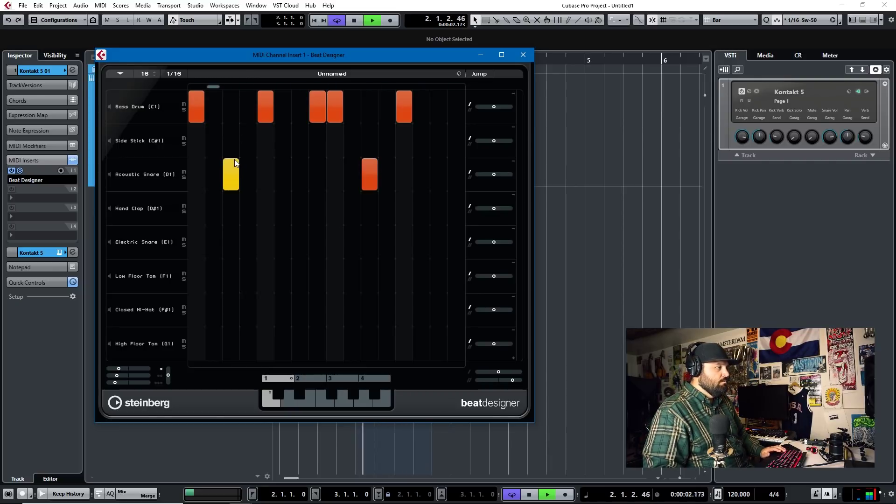
{"action": "left_click_drag", "start_coordinate": [363, 174], "coordinate": [368, 189]}
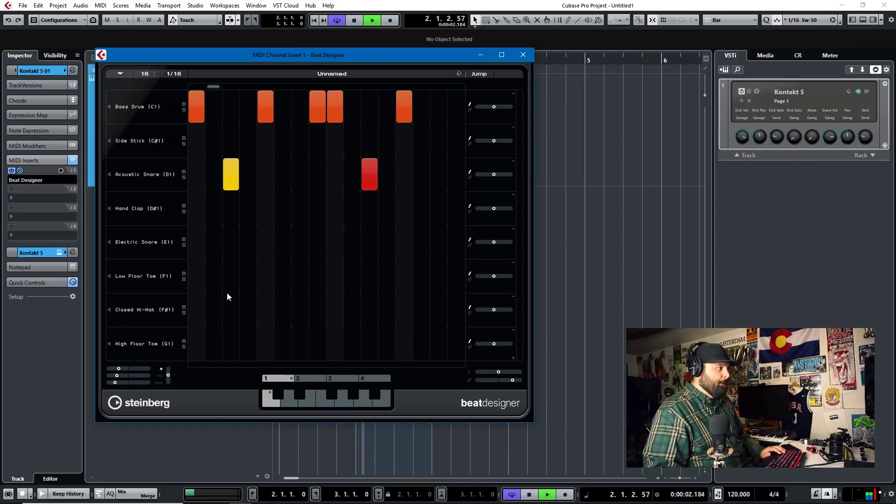
Paint a Closed Hi-Hat run across steps 1–13 with varied velocities, then stop playback.
{"action": "left_click_drag", "start_coordinate": [196, 310], "coordinate": [298, 312]}
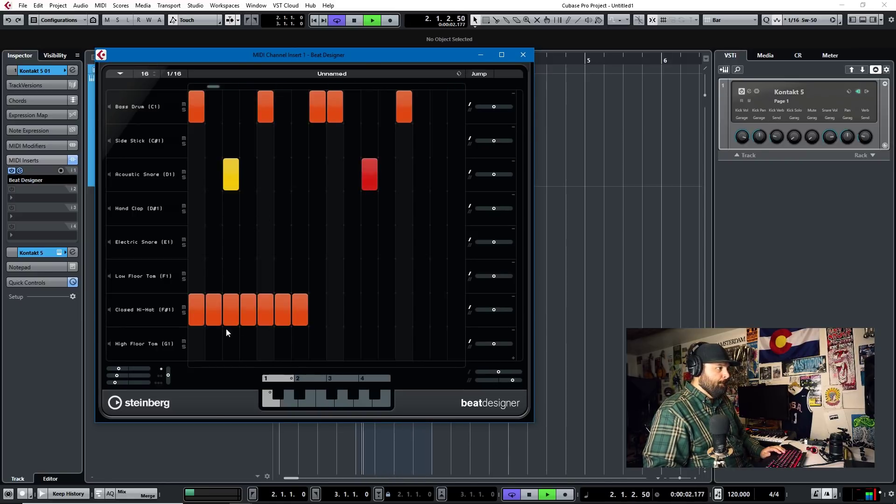
{"action": "mouse_move", "coordinate": [215, 312]}
{"action": "left_mouse_down"}
{"action": "mouse_move", "coordinate": [246, 323]}
{"action": "mouse_move", "coordinate": [256, 291]}
{"action": "mouse_move", "coordinate": [267, 323]}
{"action": "mouse_move", "coordinate": [286, 297]}
{"action": "mouse_move", "coordinate": [300, 326]}
{"action": "mouse_move", "coordinate": [407, 324]}
{"action": "left_mouse_up"}
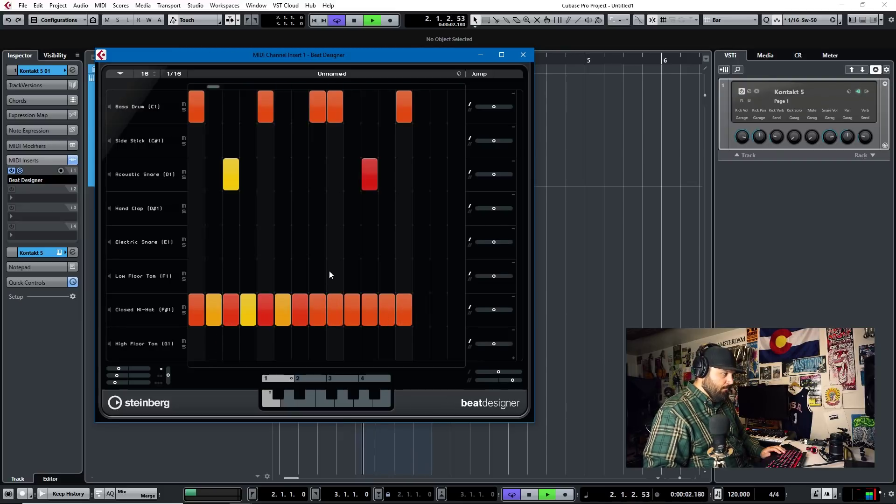
{"action": "key", "text": "space"}
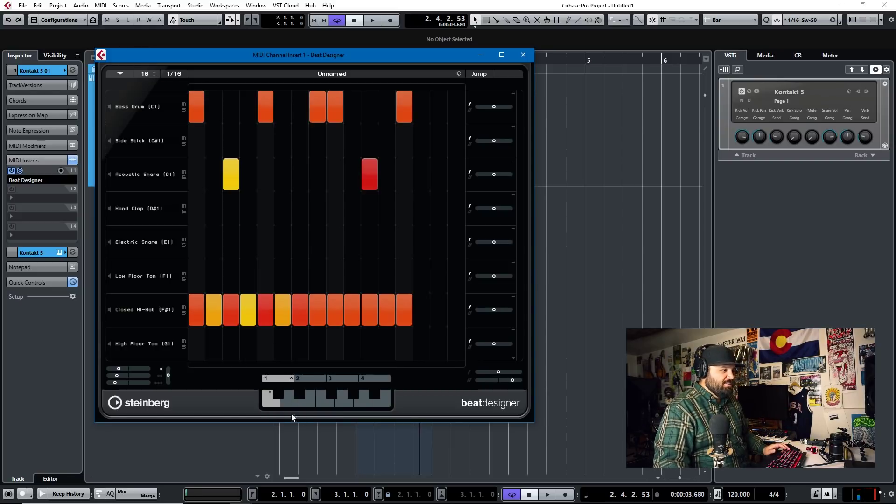
On empty pattern 2, replace Side Stick hits with Acoustic Snare on steps 4, 8 and 12.
{"action": "left_click", "coordinate": [280, 393]}
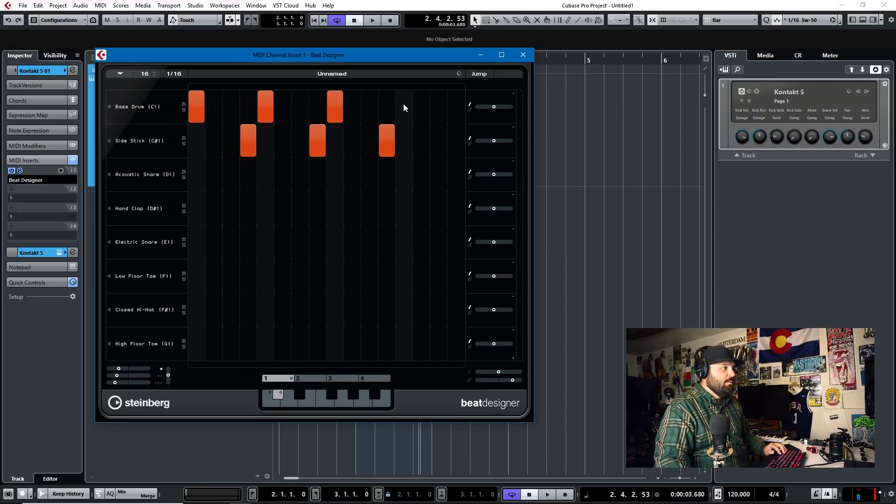
{"action": "key", "text": "space"}
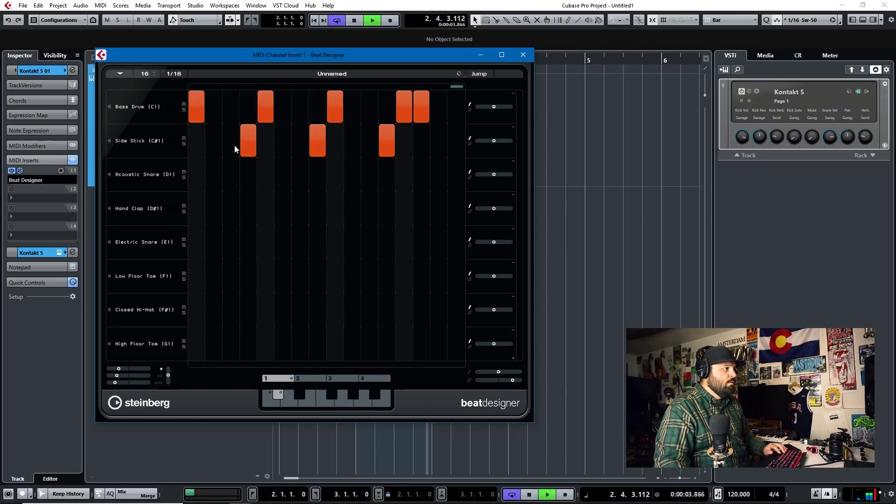
{"action": "left_click", "coordinate": [246, 141]}
{"action": "left_click", "coordinate": [245, 166]}
{"action": "left_click", "coordinate": [321, 140]}
{"action": "left_click", "coordinate": [318, 165]}
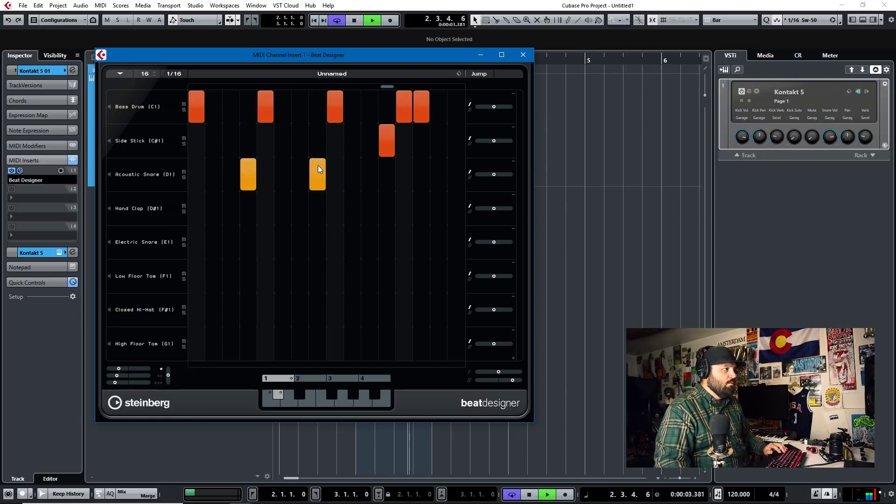
{"action": "left_click", "coordinate": [382, 139]}
{"action": "left_click", "coordinate": [382, 173]}
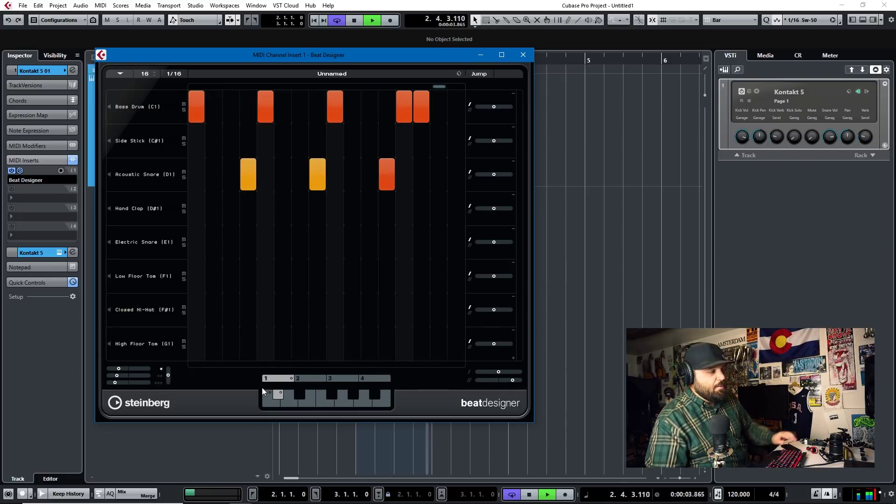
Compare patterns 1 and 2 during playback, then stop.
{"action": "left_click", "coordinate": [264, 402]}
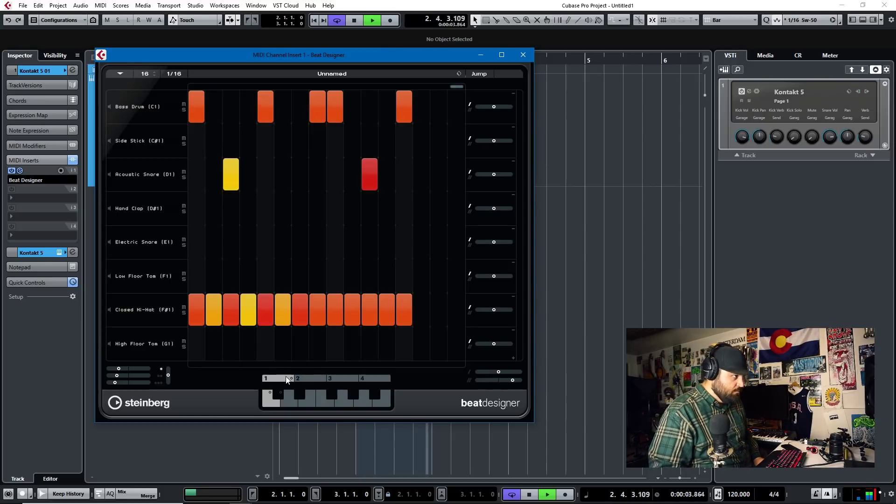
{"action": "left_click", "coordinate": [287, 393]}
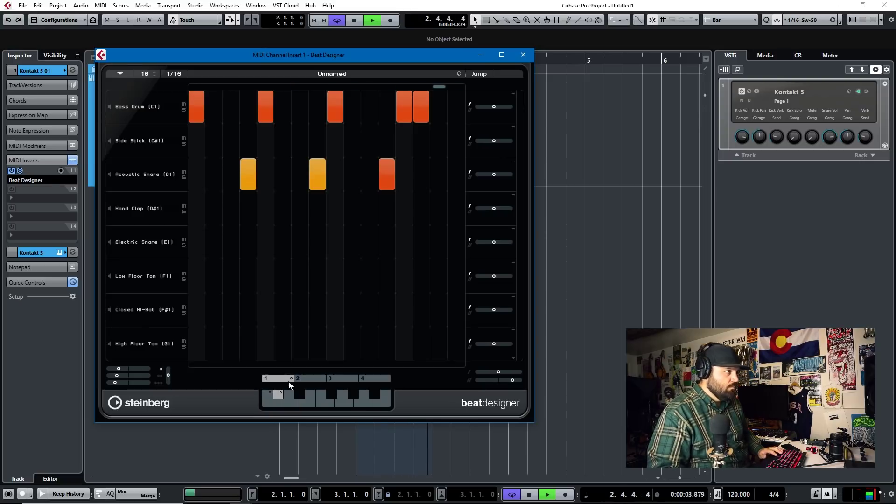
{"action": "key", "text": "space"}
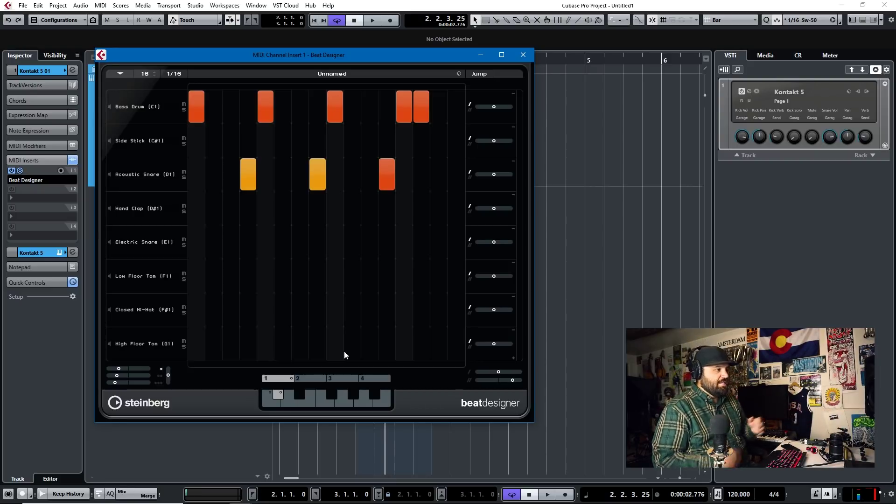
Enable pattern jumping and alternate patterns 1 and 2 during playback, ending on pattern 1.
{"action": "left_click", "coordinate": [269, 394]}
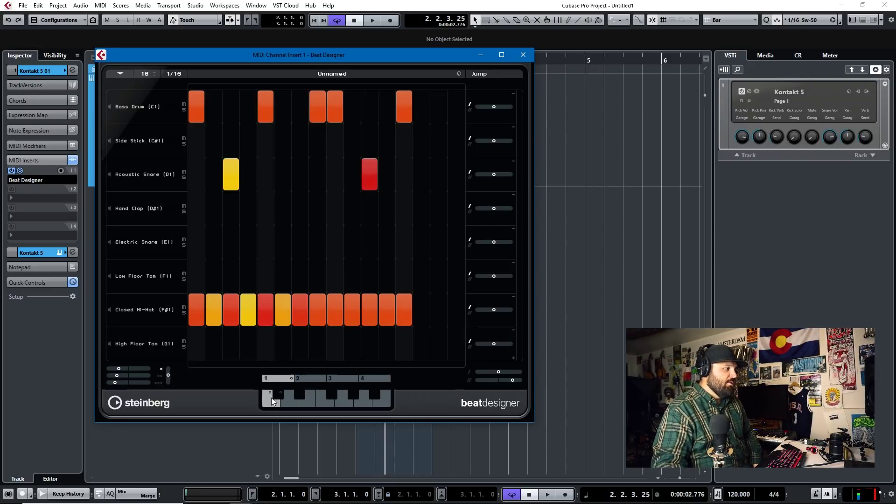
{"action": "left_click", "coordinate": [276, 393]}
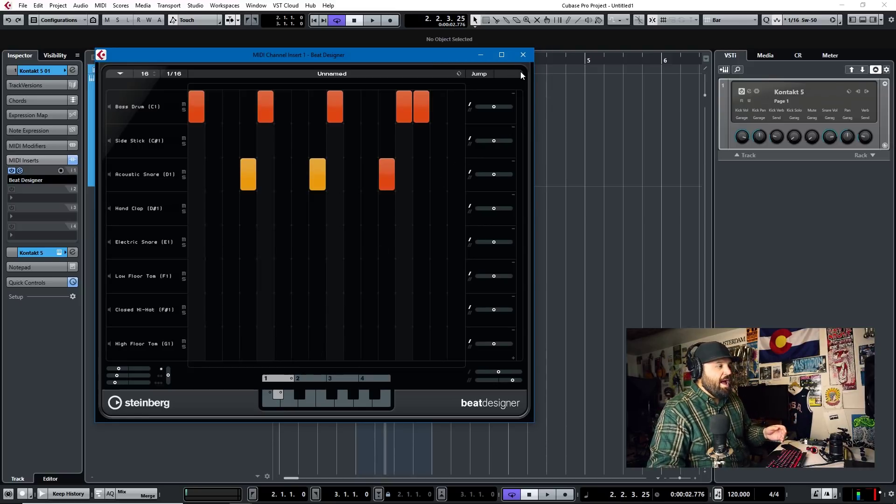
{"action": "left_click", "coordinate": [488, 75]}
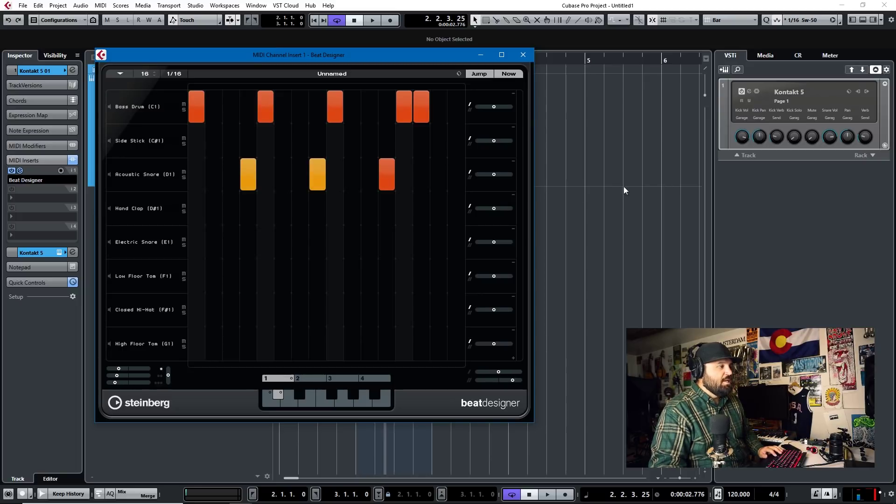
{"action": "key", "text": "space"}
{"action": "left_click", "coordinate": [269, 401]}
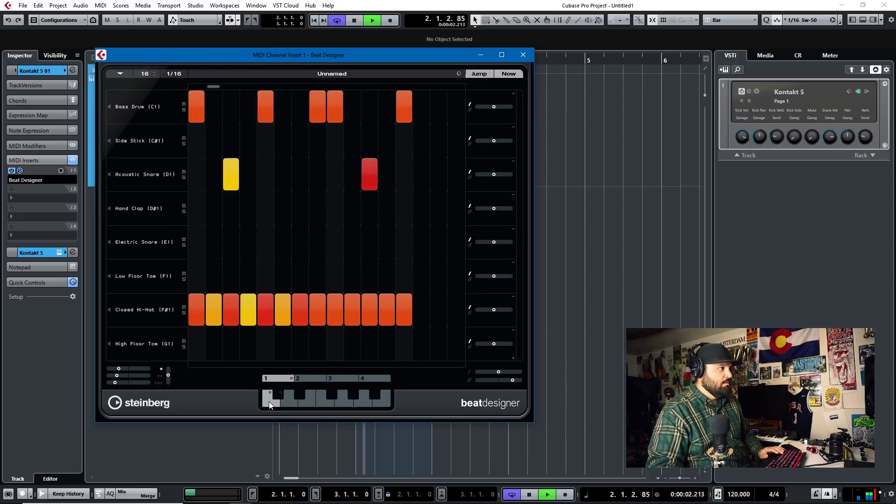
{"action": "left_click", "coordinate": [278, 397]}
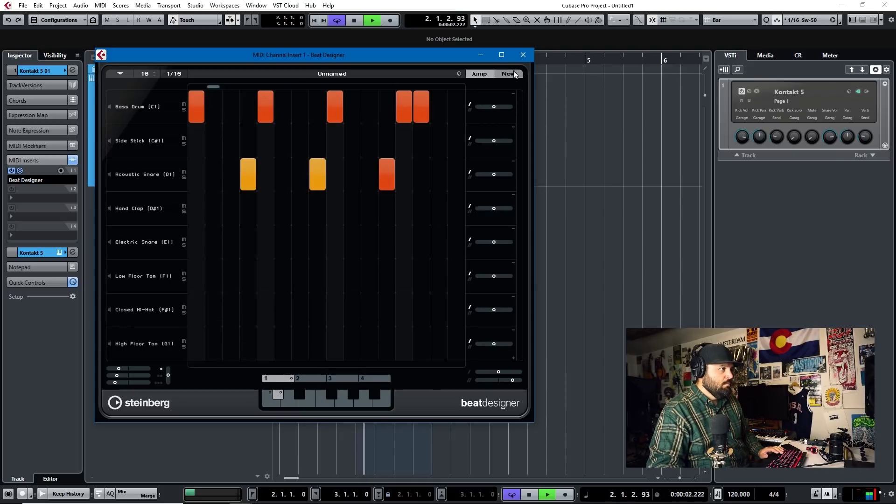
{"action": "left_click", "coordinate": [270, 399]}
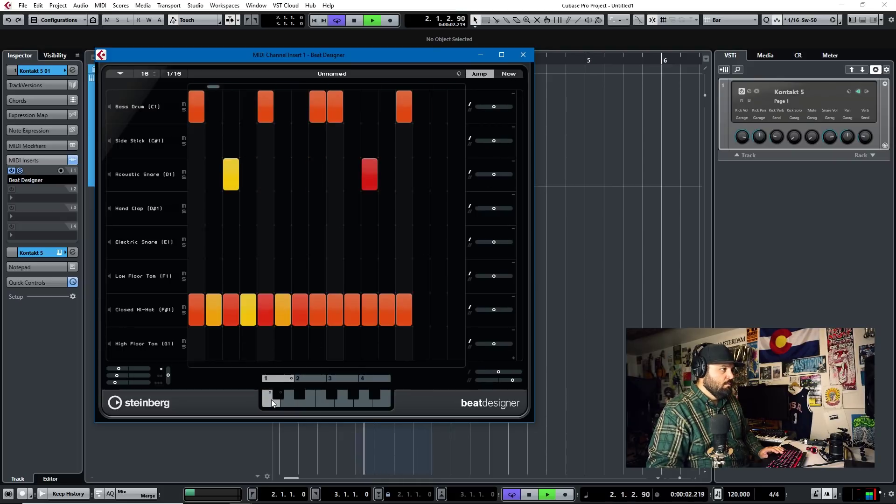
{"action": "left_click", "coordinate": [279, 397]}
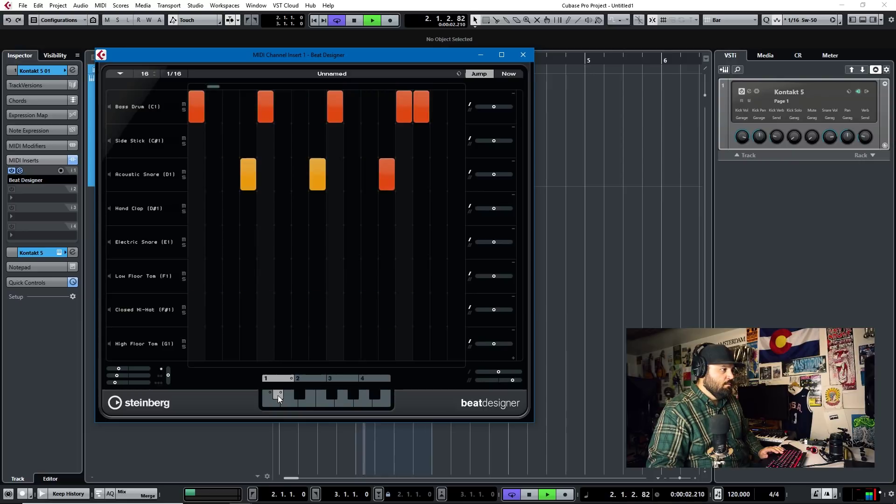
{"action": "left_click", "coordinate": [273, 404]}
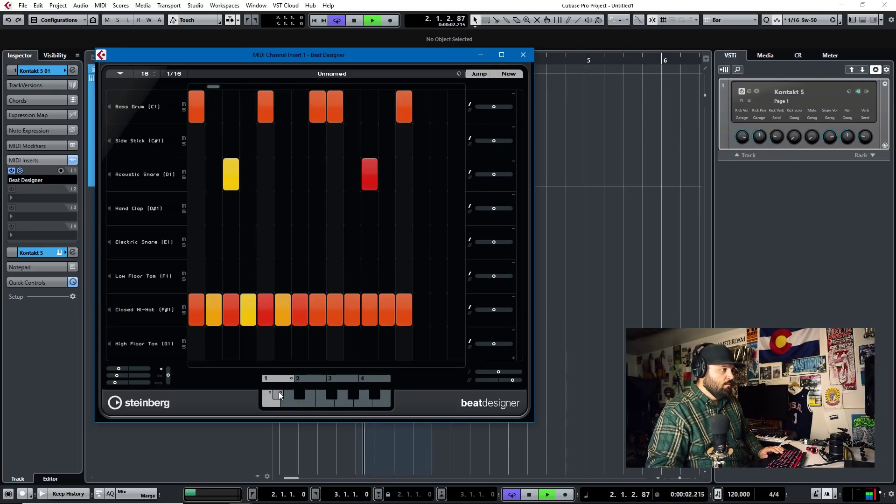
{"action": "key", "text": "space"}
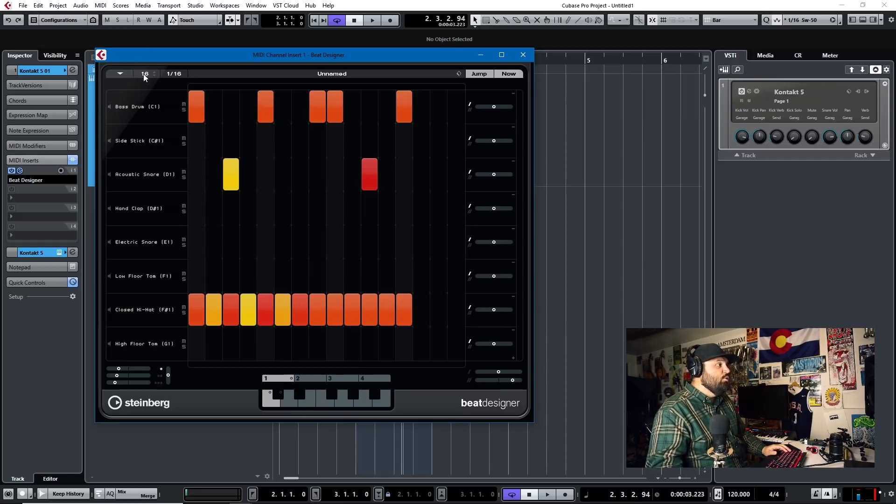
Set the pattern to 32 steps at 1/8 resolution and start playback.
{"action": "type", "text": "32"}
{"action": "key", "text": "Return"}
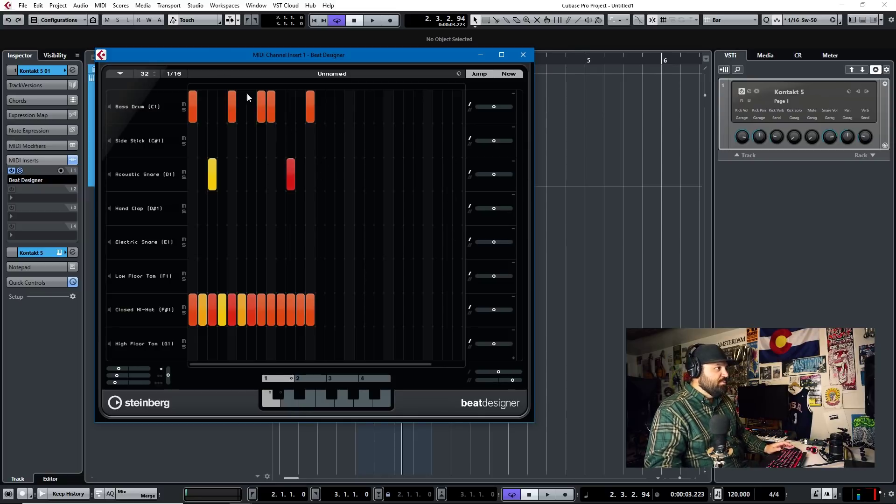
{"action": "left_click", "coordinate": [174, 74]}
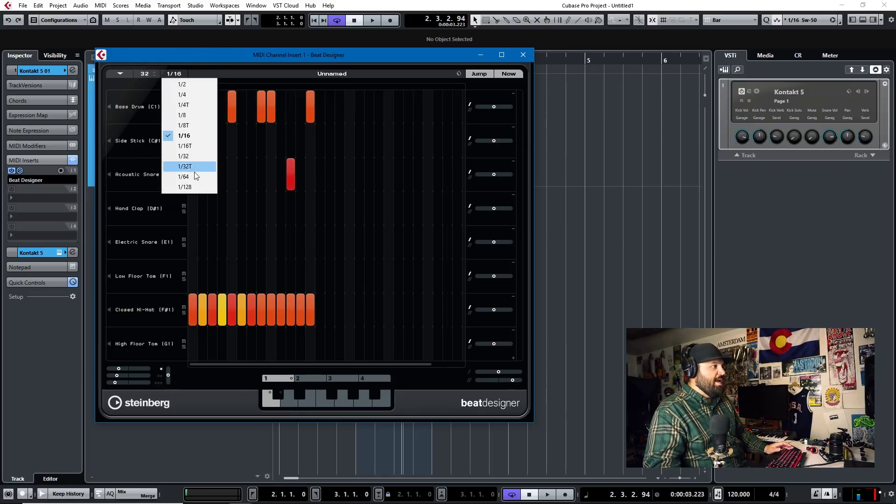
{"action": "left_click", "coordinate": [196, 116]}
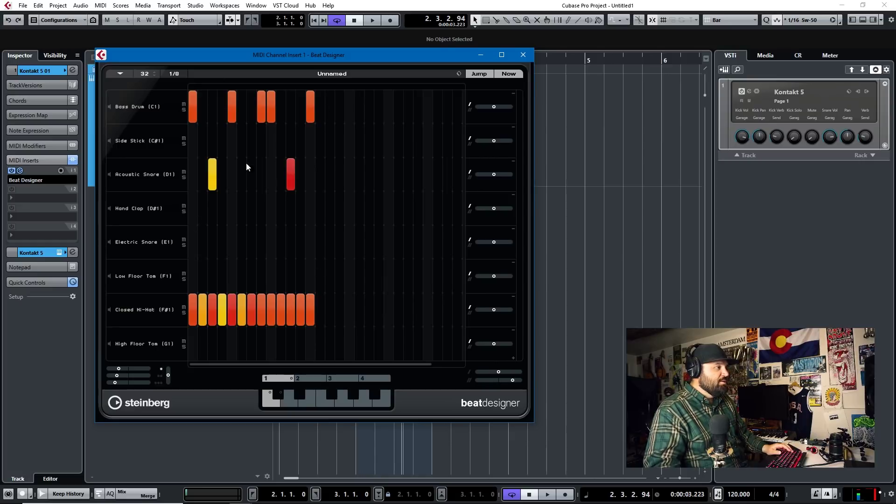
{"action": "key", "text": "space"}
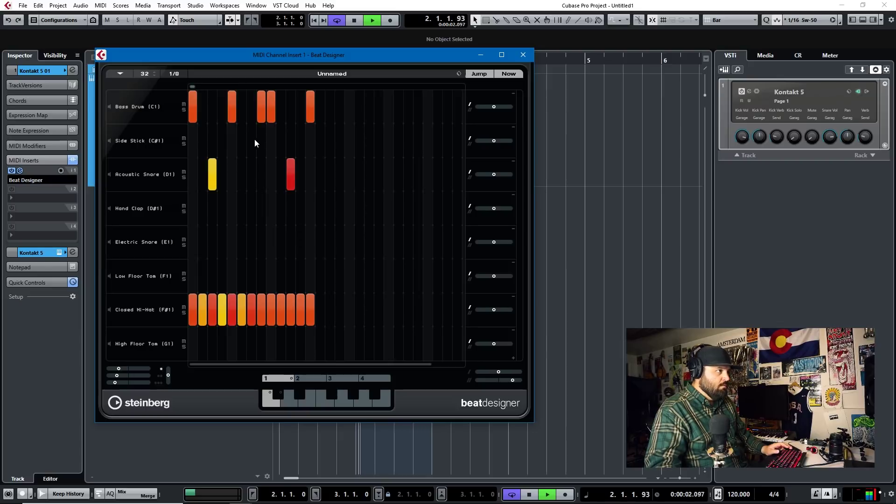
Fill the Acoustic Snare row to the end, stop playback, and return resolution to 1/16.
{"action": "left_click_drag", "start_coordinate": [307, 186], "coordinate": [513, 200]}
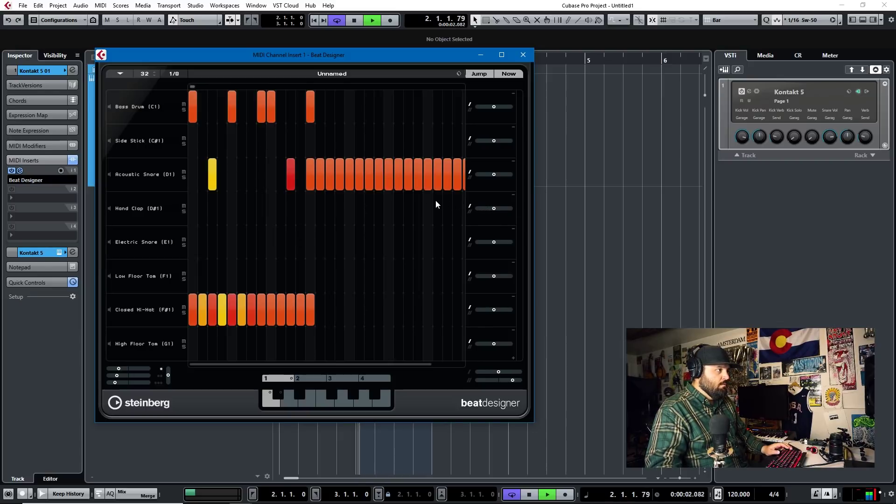
{"action": "key", "text": "space"}
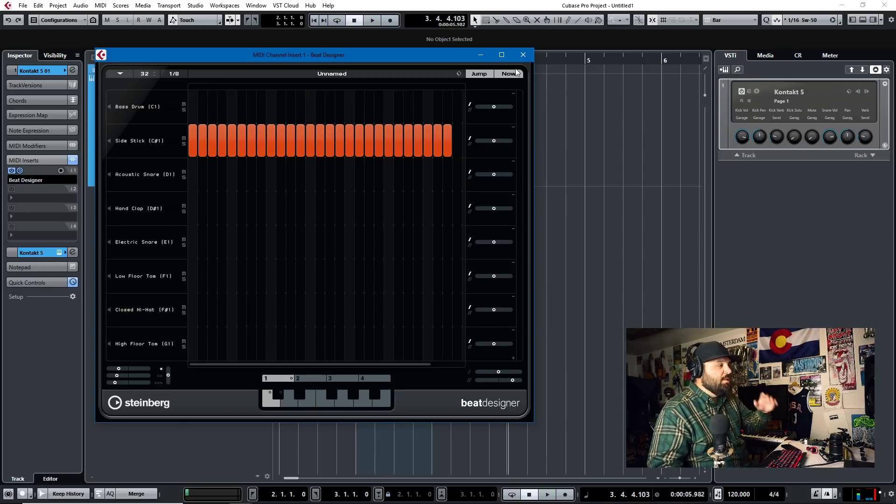
{"action": "left_click", "coordinate": [177, 75]}
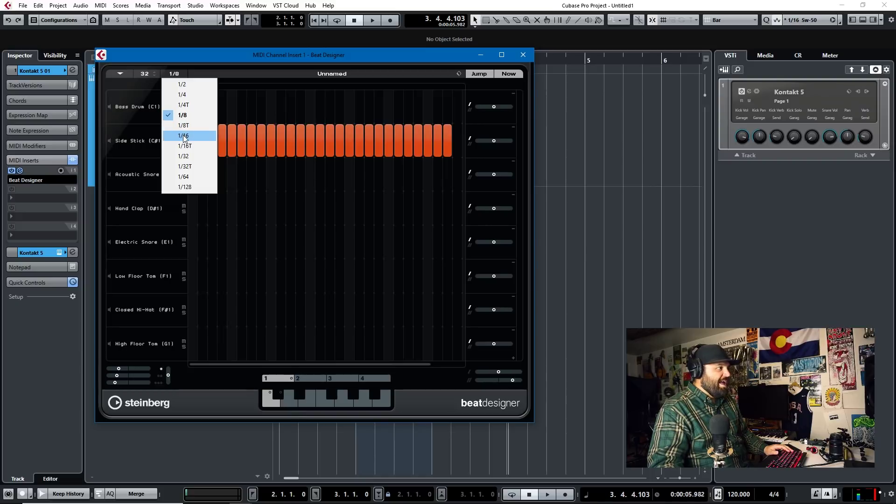
{"action": "left_click", "coordinate": [184, 136]}
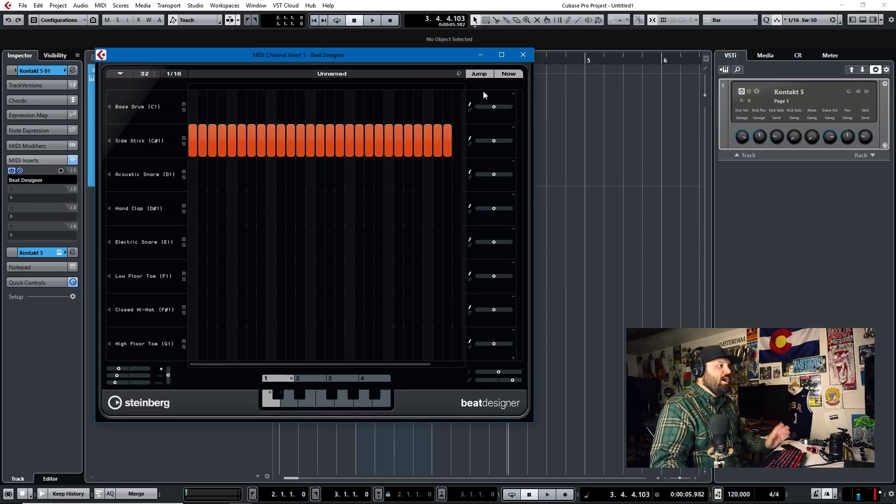
Reopen Beat Designer, set the pattern to 16 steps, and erase the Side Stick row.
{"action": "left_click", "coordinate": [523, 55]}
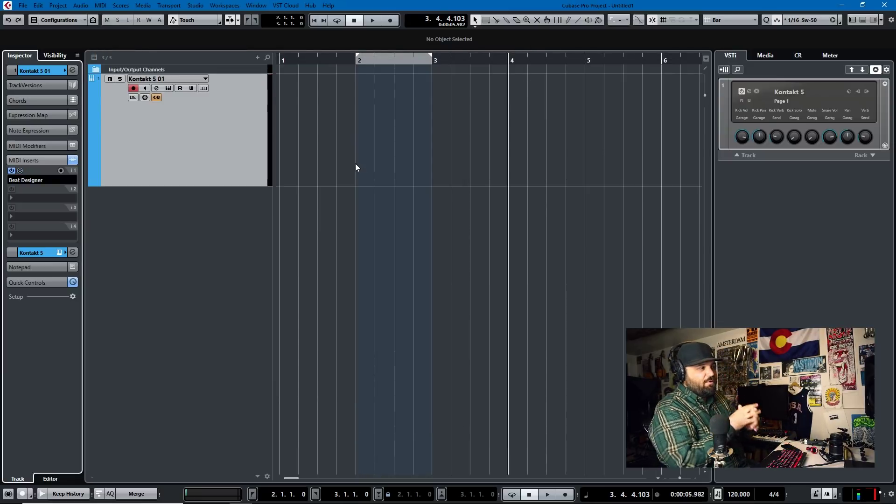
{"action": "left_click", "coordinate": [19, 170]}
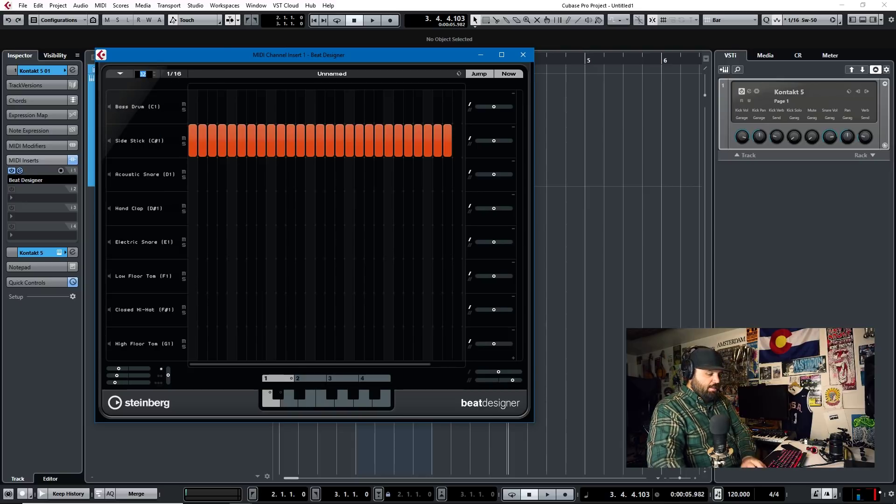
{"action": "type", "text": "16"}
{"action": "key", "text": "Return"}
{"action": "left_click_drag", "start_coordinate": [205, 144], "coordinate": [419, 149]}
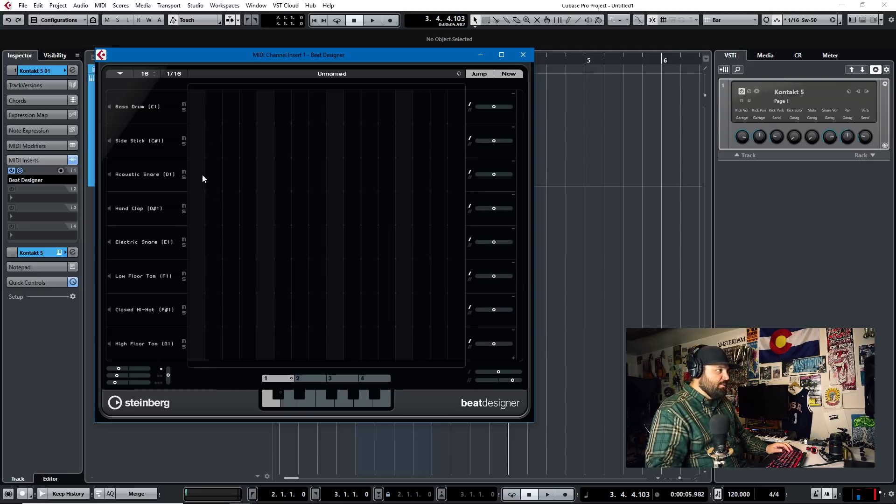
Add Acoustic Snare hits, put a flam on the third and soften the fourth.
{"action": "left_click", "coordinate": [399, 174]}
{"action": "key", "text": "space"}
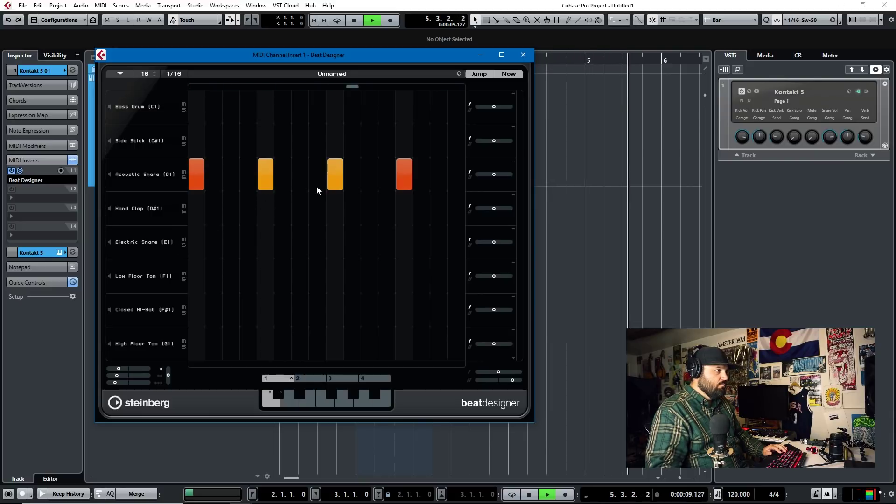
{"action": "key", "text": "space"}
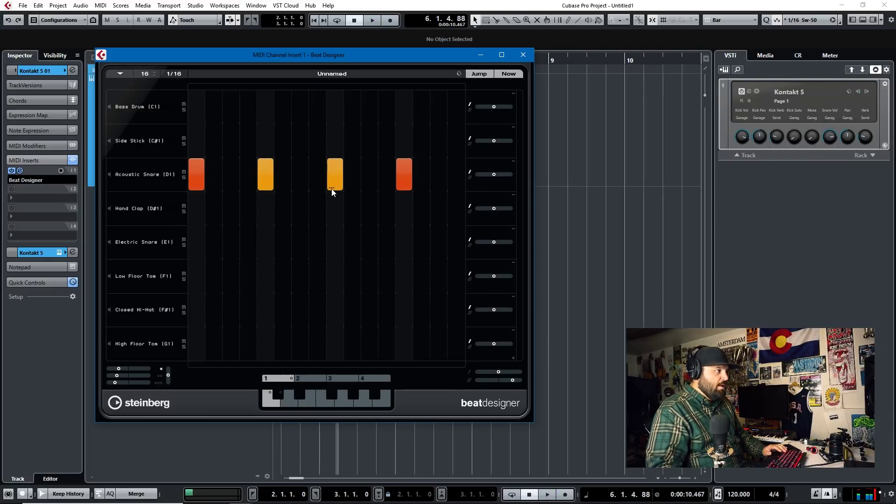
{"action": "left_click", "coordinate": [331, 189]}
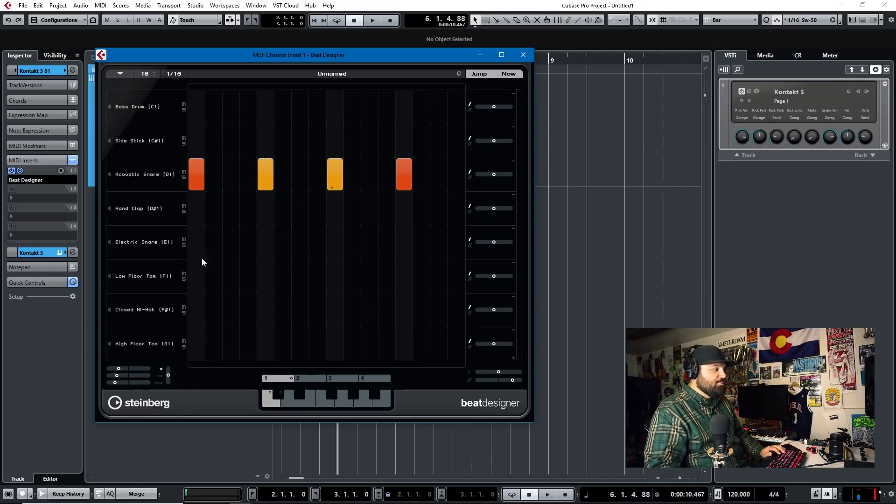
{"action": "left_click_drag", "start_coordinate": [397, 172], "coordinate": [407, 143]}
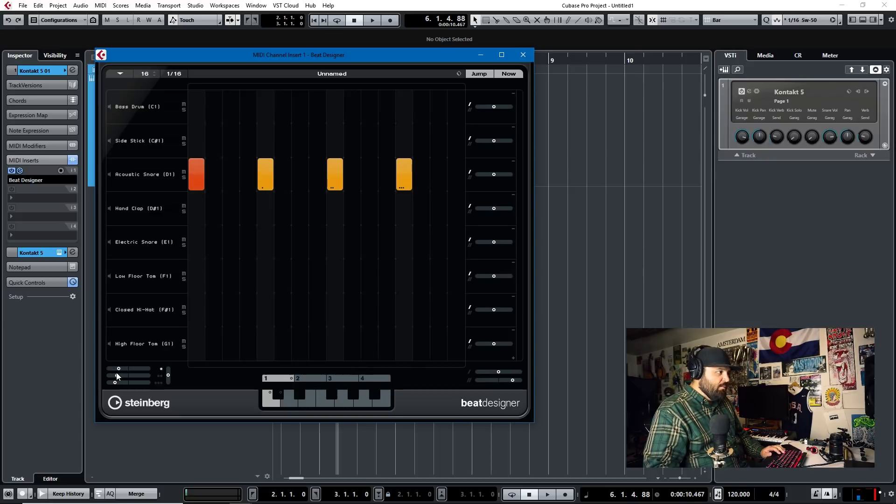
Enable three flams, raise flam level, set the two-flam position to 1.00, then stop playback.
{"action": "left_click_drag", "start_coordinate": [117, 371], "coordinate": [124, 369]}
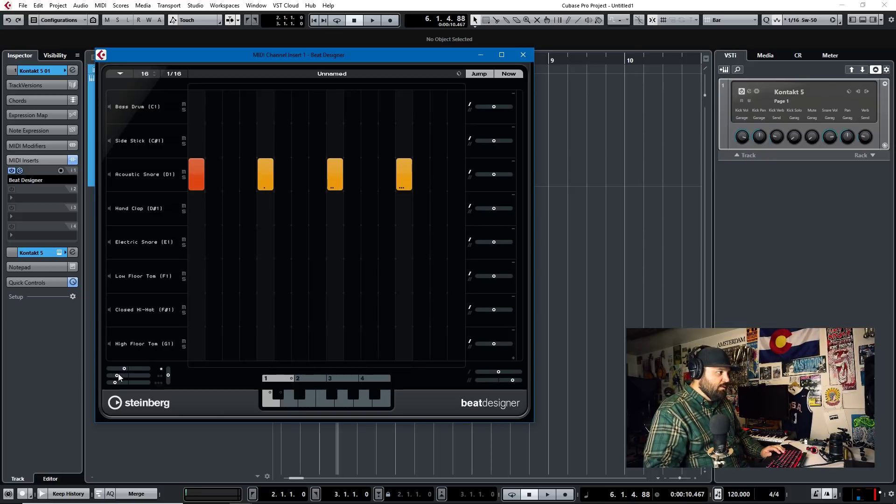
{"action": "left_click", "coordinate": [159, 382]}
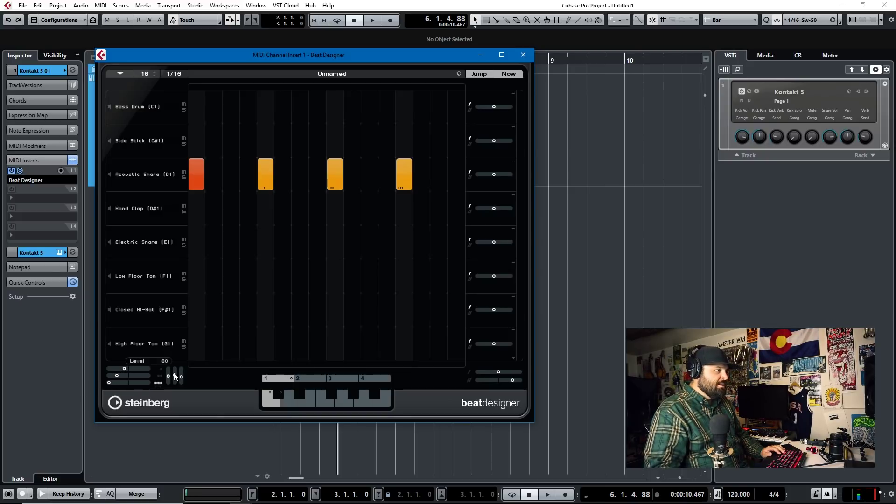
{"action": "left_click_drag", "start_coordinate": [181, 380], "coordinate": [168, 379]}
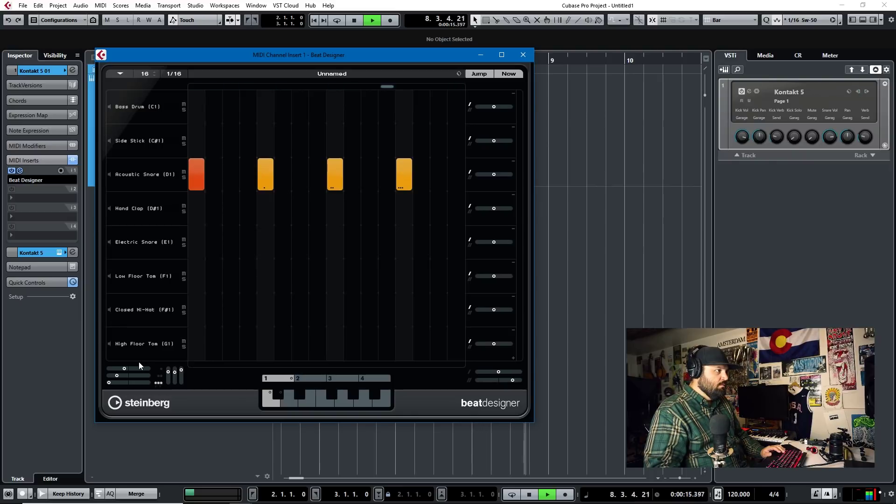
{"action": "left_click_drag", "start_coordinate": [122, 375], "coordinate": [150, 376]}
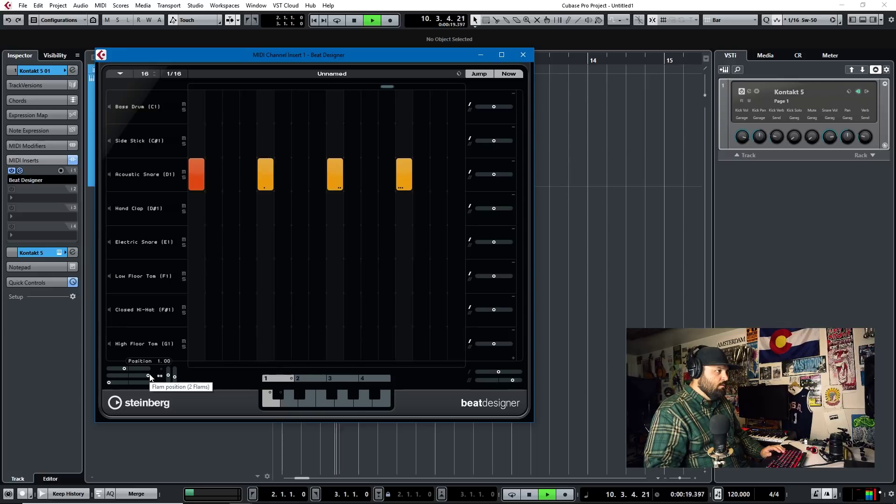
{"action": "key", "text": "space"}
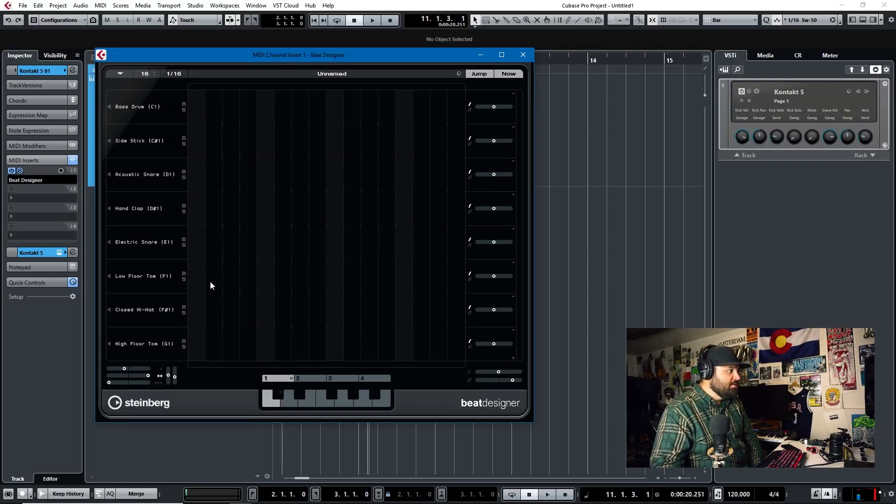
Fill all 16 Closed Hi-Hat steps and audition them with swing turned fully up.
{"action": "left_click_drag", "start_coordinate": [198, 312], "coordinate": [472, 304]}
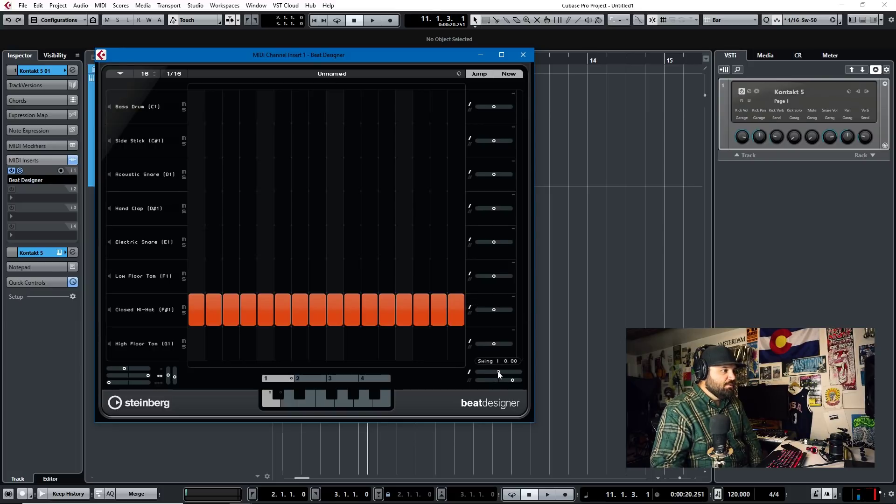
{"action": "key", "text": "space"}
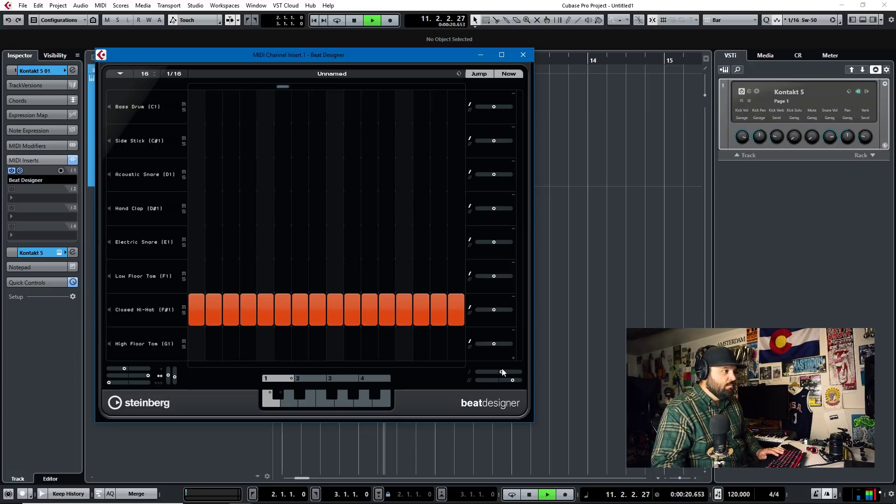
{"action": "left_click_drag", "start_coordinate": [512, 371], "coordinate": [528, 371]}
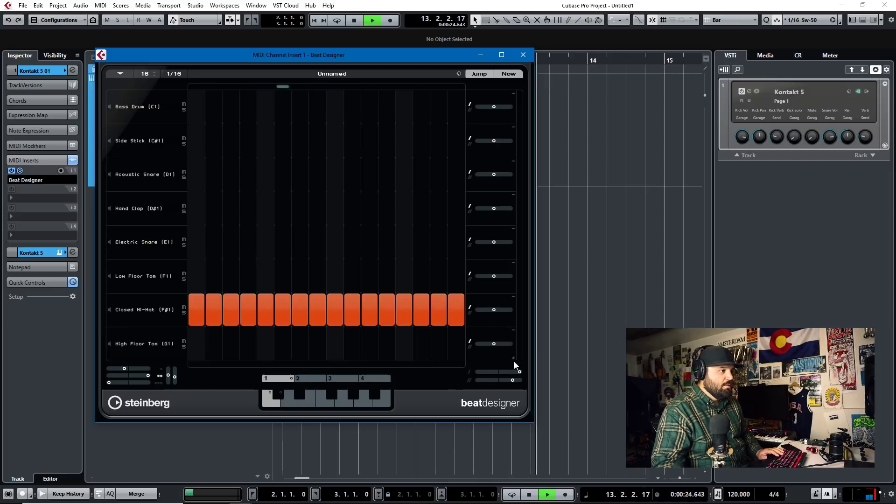
{"action": "key", "text": "space"}
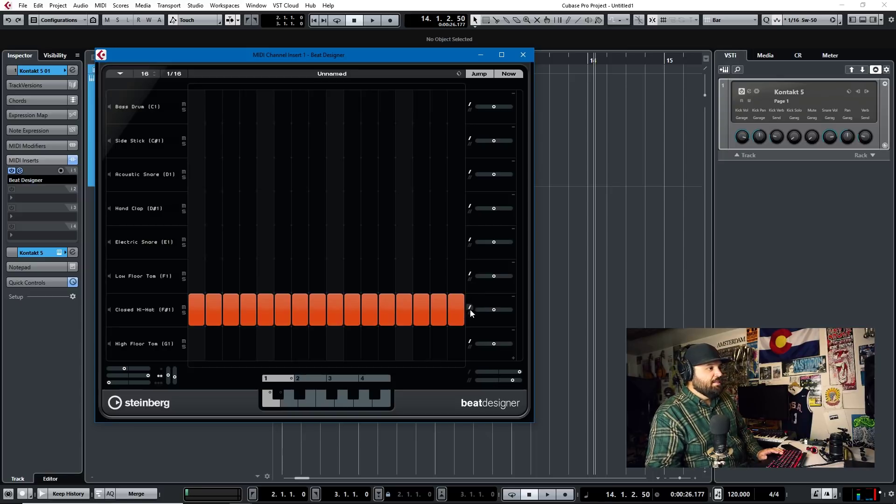
Lower Swing 1, assign the Closed Hi-Hat lane to Swing 2, and set Swing 2 to 0.13.
{"action": "key", "text": "space"}
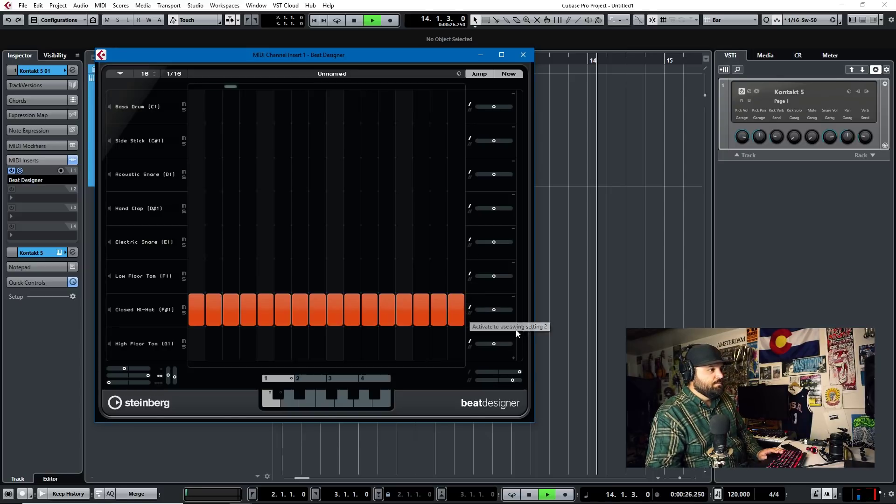
{"action": "left_click_drag", "start_coordinate": [519, 372], "coordinate": [502, 382]}
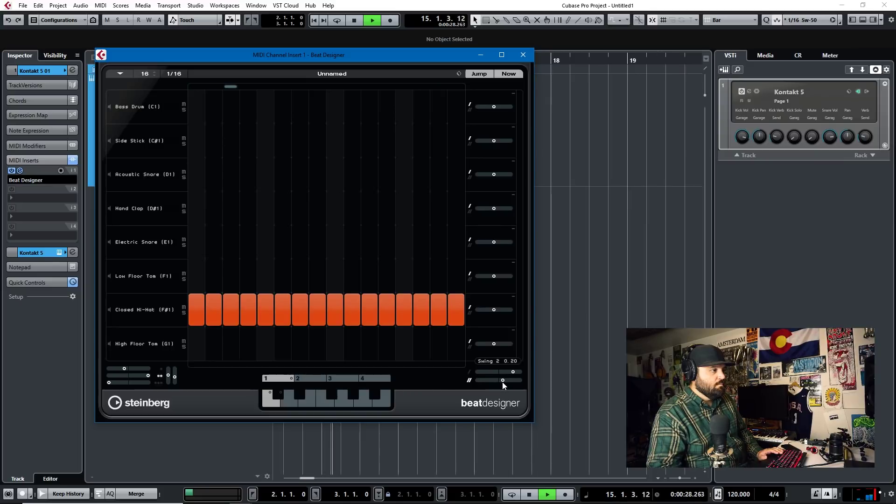
{"action": "left_click", "coordinate": [469, 312]}
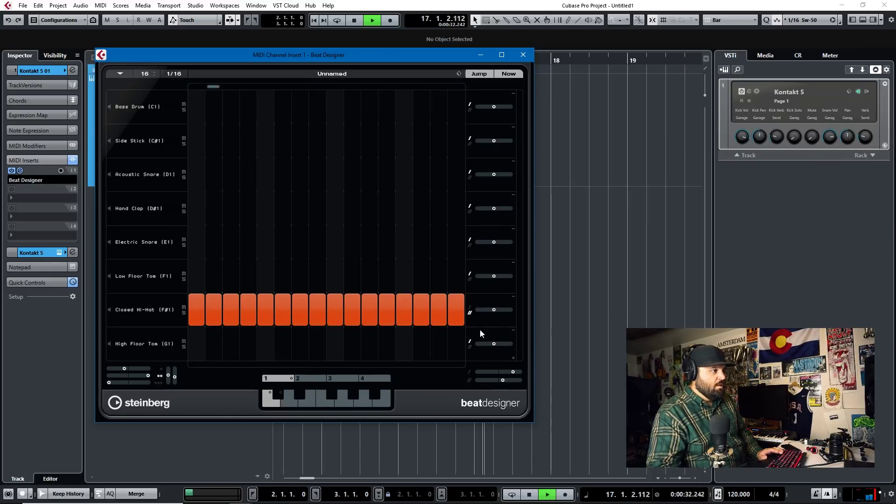
{"action": "key", "text": "space"}
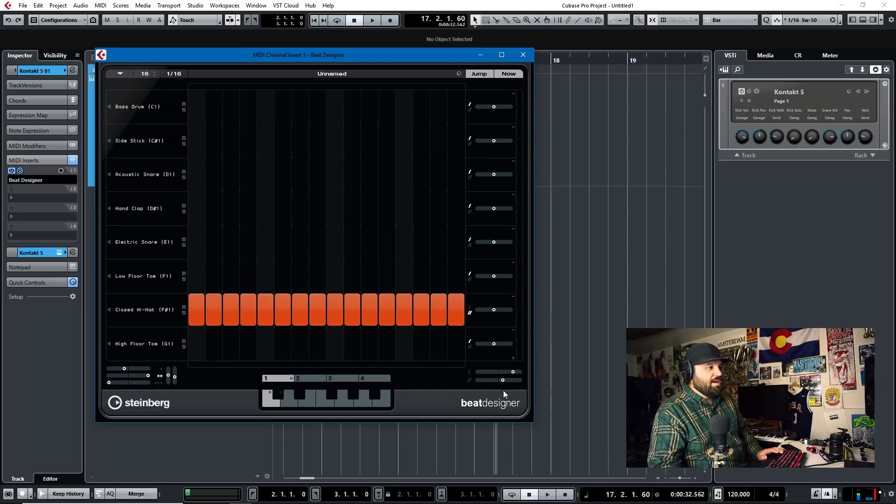
{"action": "left_click_drag", "start_coordinate": [503, 380], "coordinate": [501, 381]}
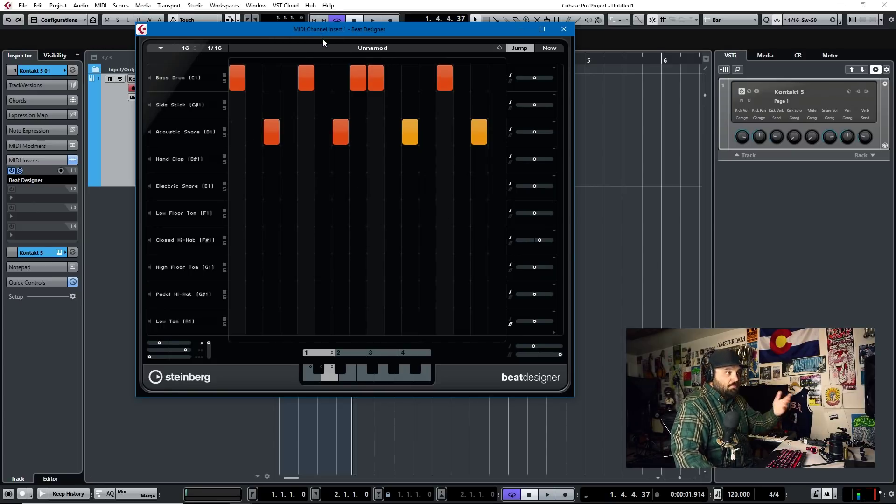
Insert the kick and snare pattern into the project as a MIDI part at the left locator.
{"action": "left_click_drag", "start_coordinate": [323, 39], "coordinate": [226, 206]}
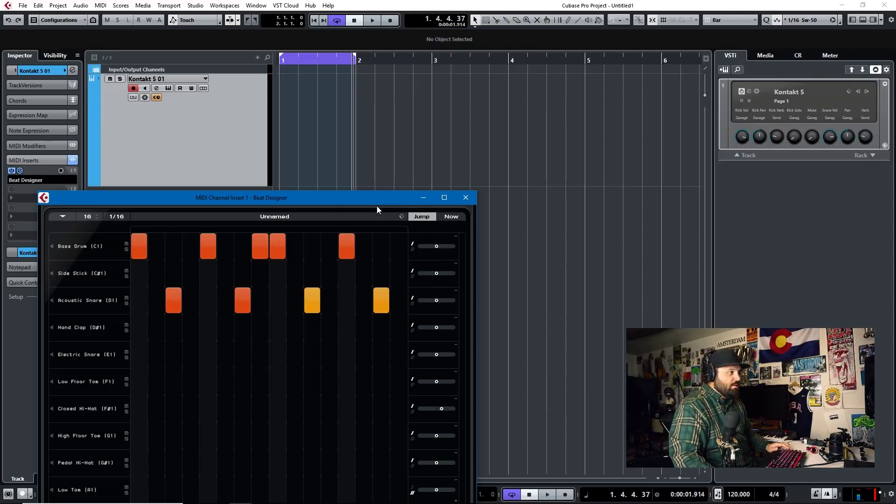
{"action": "left_click_drag", "start_coordinate": [278, 195], "coordinate": [571, 91]}
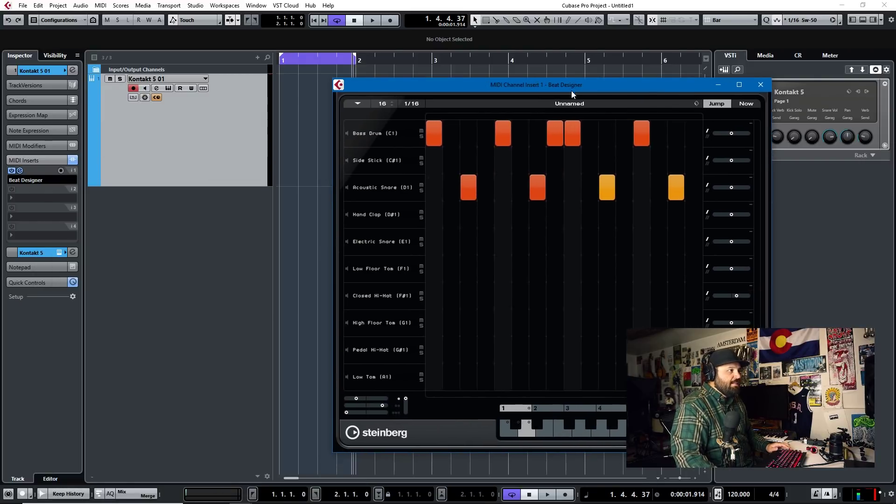
{"action": "left_click", "coordinate": [358, 105]}
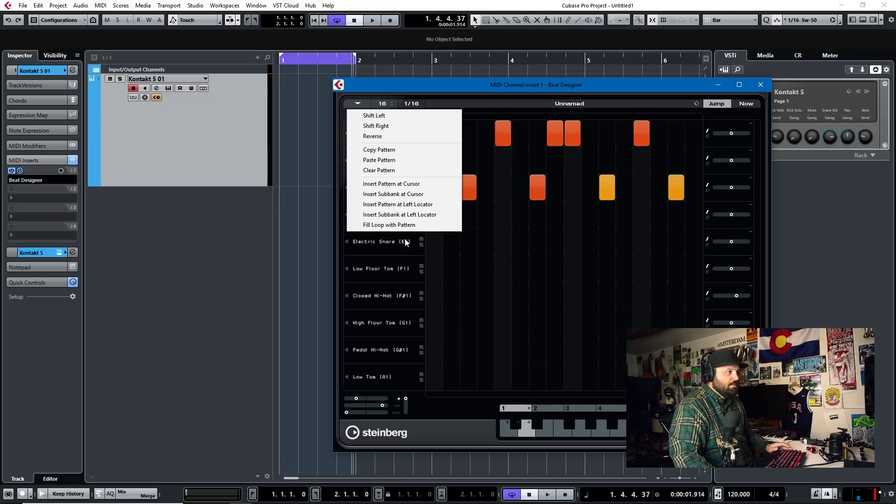
{"action": "left_click", "coordinate": [391, 209]}
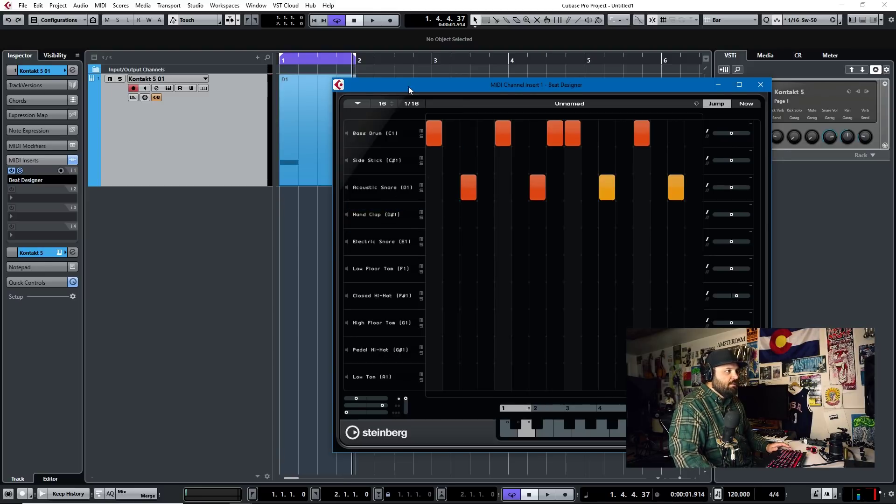
{"action": "left_click_drag", "start_coordinate": [408, 86], "coordinate": [401, 256]}
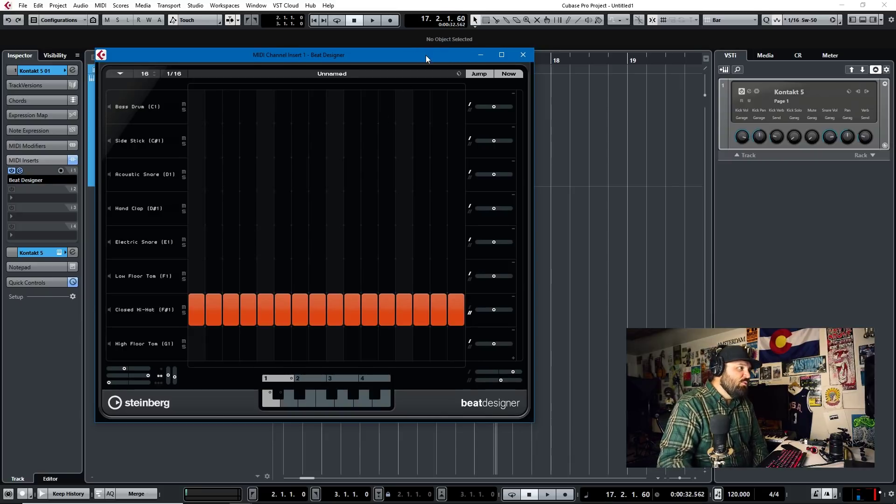
Add four more drum lanes so the Beat Designer lists 19 lanes, ending at Tambourine.
{"action": "left_click_drag", "start_coordinate": [425, 55], "coordinate": [685, 184]}
{"action": "key", "text": "g"}
{"action": "key", "text": "g"}
{"action": "key", "text": "g"}
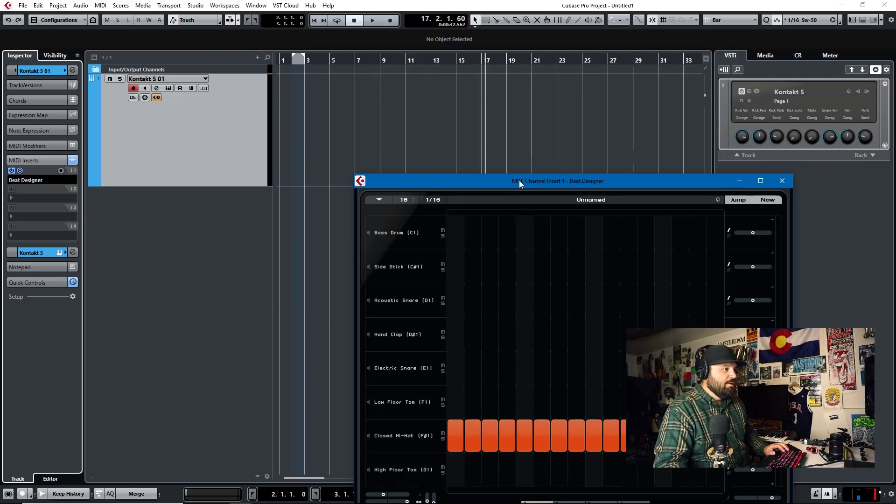
{"action": "left_click_drag", "start_coordinate": [519, 180], "coordinate": [524, 76]}
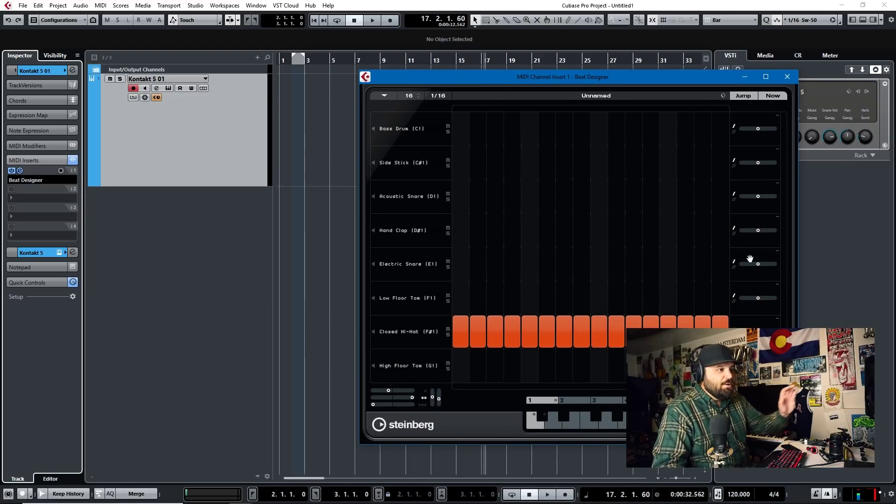
{"action": "left_click", "coordinate": [379, 96]}
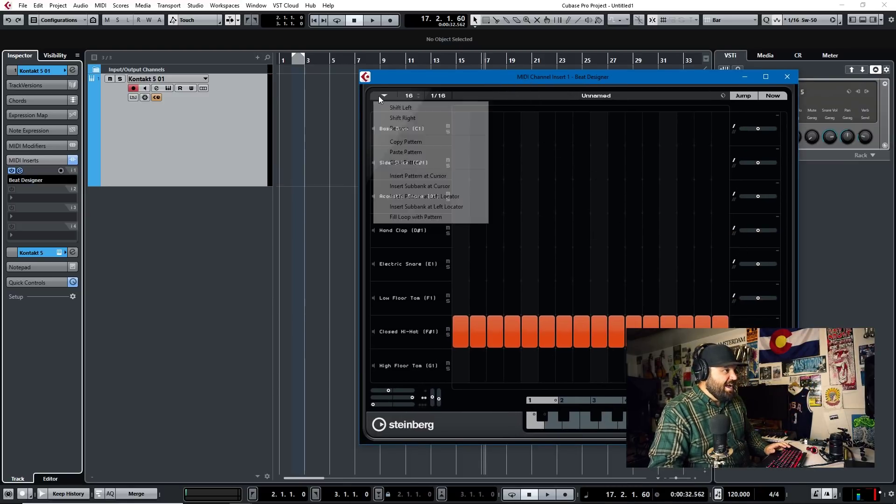
{"action": "left_click", "coordinate": [379, 97]}
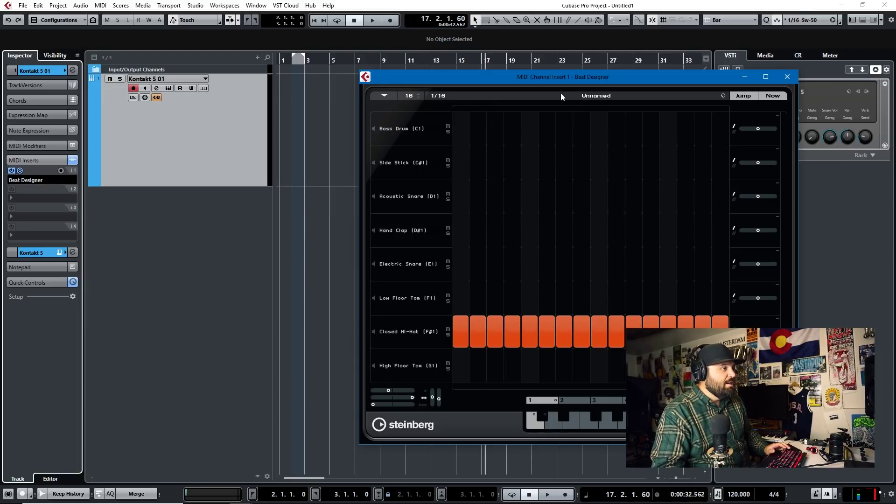
{"action": "left_click_drag", "start_coordinate": [561, 79], "coordinate": [270, 44]}
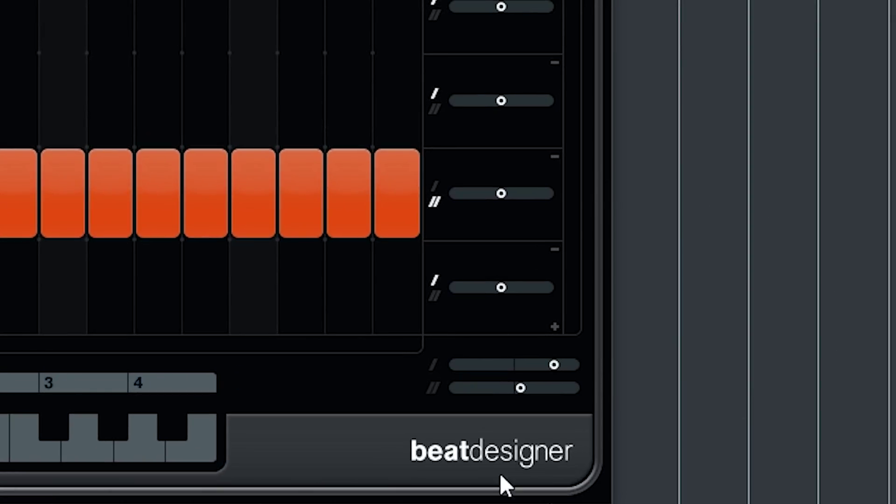
{"action": "left_click", "coordinate": [554, 325]}
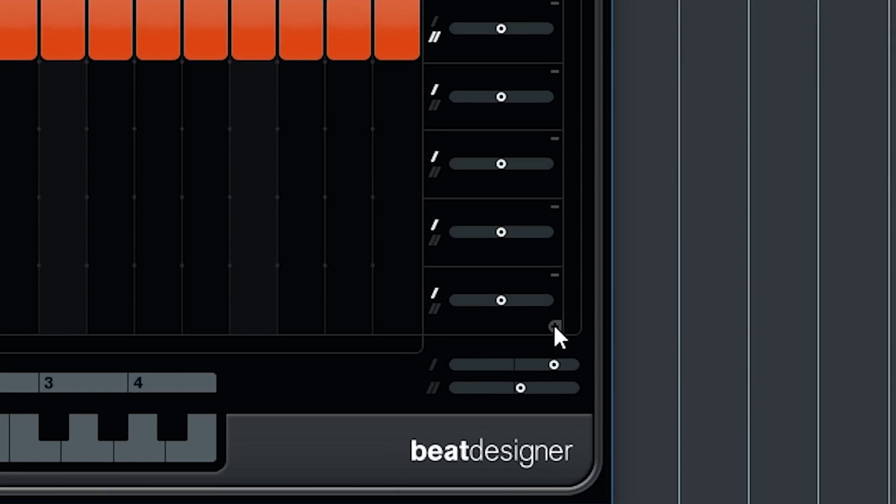
{"action": "left_click", "coordinate": [554, 325]}
{"action": "left_click", "coordinate": [554, 326]}
{"action": "left_click", "coordinate": [553, 325]}
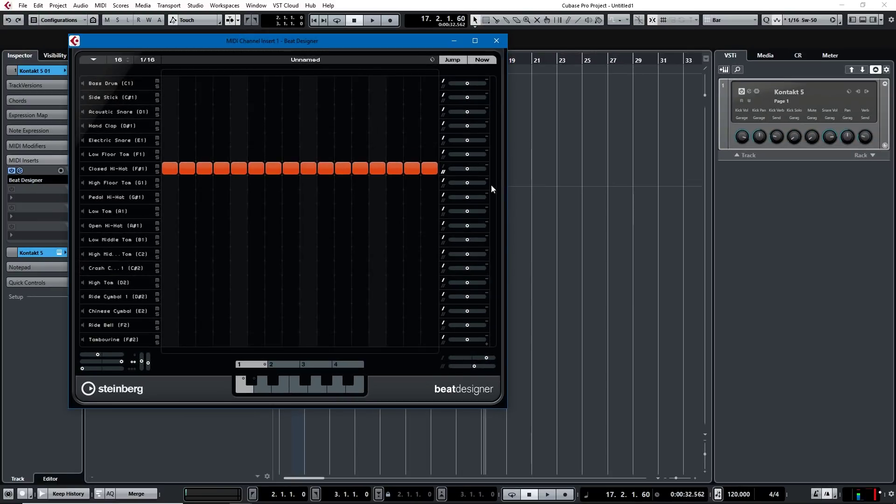
Delete the nine lanes from Tambourine up to Open Hi-Hat, leaving Low Tom last, then close the Beat Designer.
{"action": "left_click", "coordinate": [487, 335]}
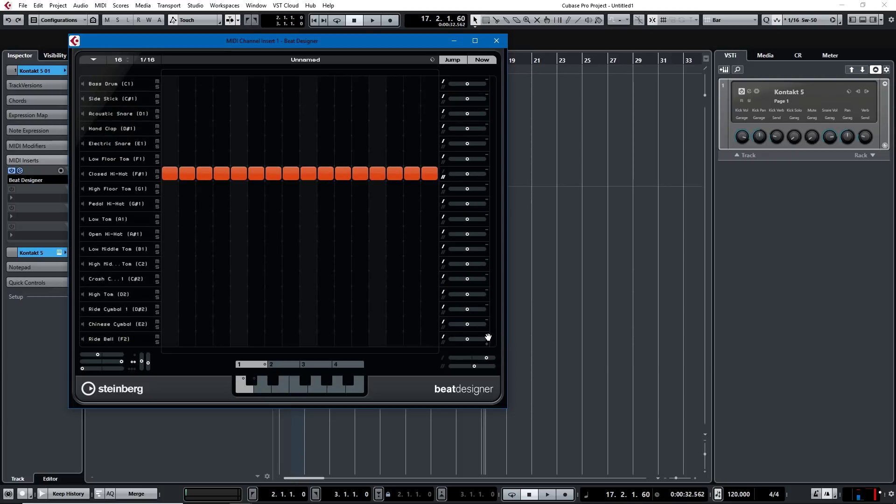
{"action": "left_click", "coordinate": [487, 335]}
{"action": "left_click", "coordinate": [486, 334]}
{"action": "left_click", "coordinate": [485, 333]}
{"action": "left_click", "coordinate": [485, 332]}
{"action": "left_click", "coordinate": [486, 332]}
{"action": "left_click", "coordinate": [485, 330]}
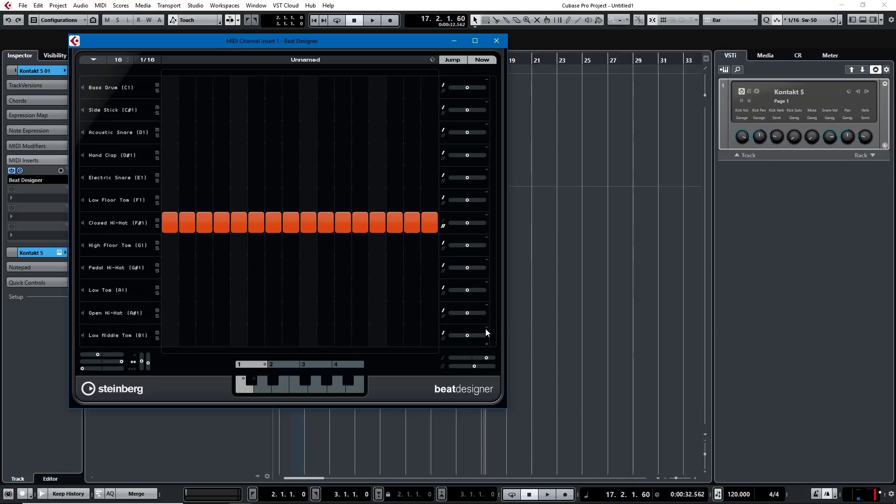
{"action": "left_click", "coordinate": [485, 330]}
{"action": "left_click", "coordinate": [486, 326]}
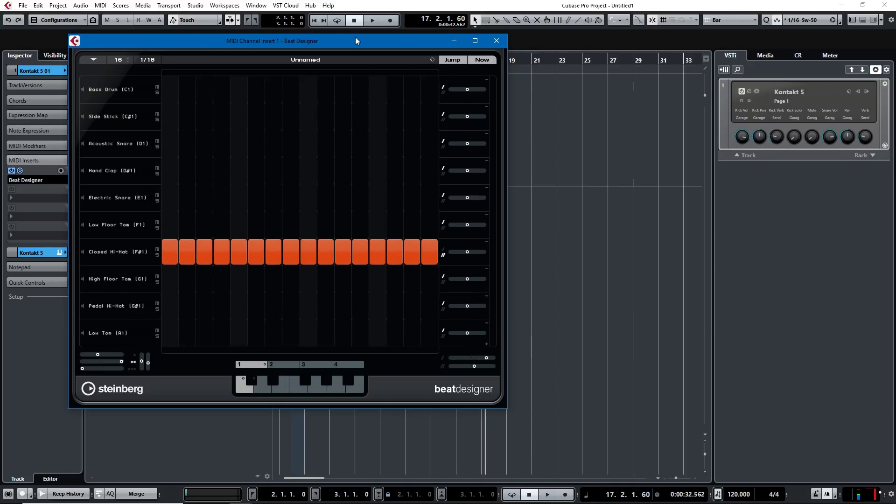
{"action": "left_click_drag", "start_coordinate": [356, 40], "coordinate": [440, 36]}
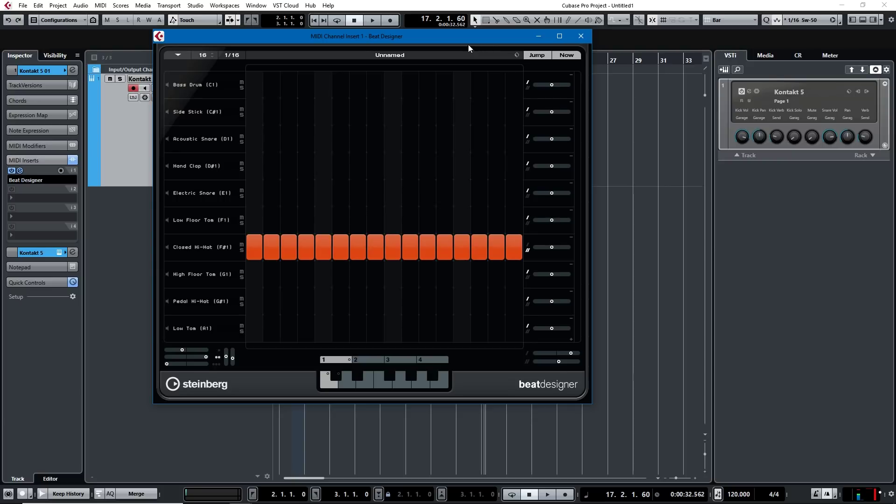
{"action": "left_click", "coordinate": [579, 37]}
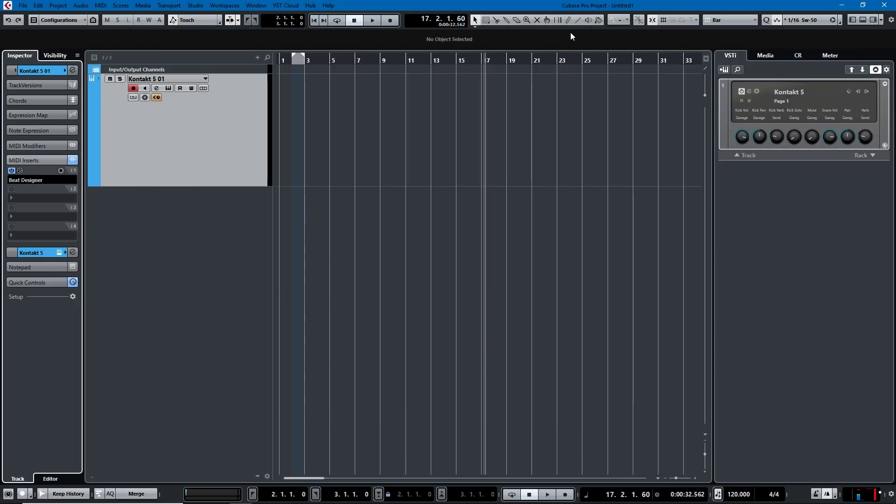